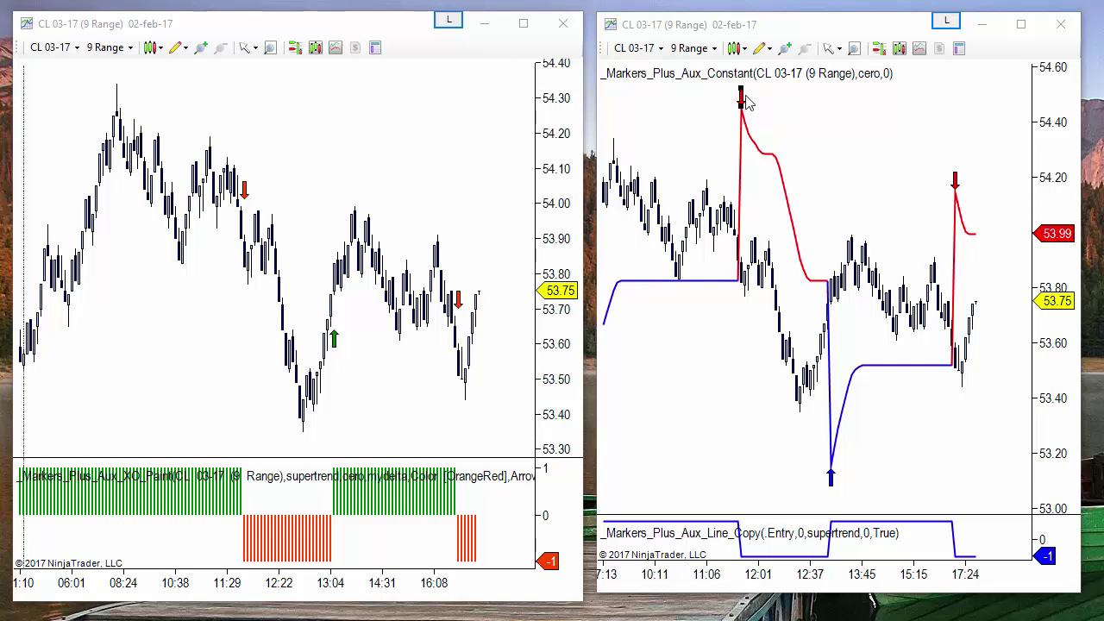
pyautogui.click(917, 147)
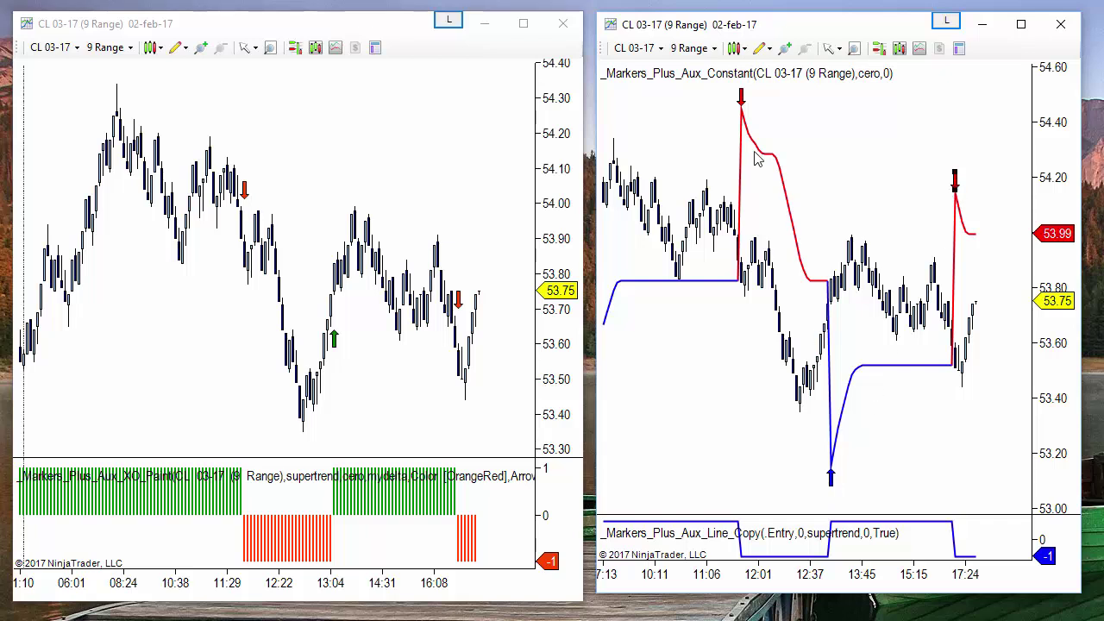
pyautogui.click(459, 300)
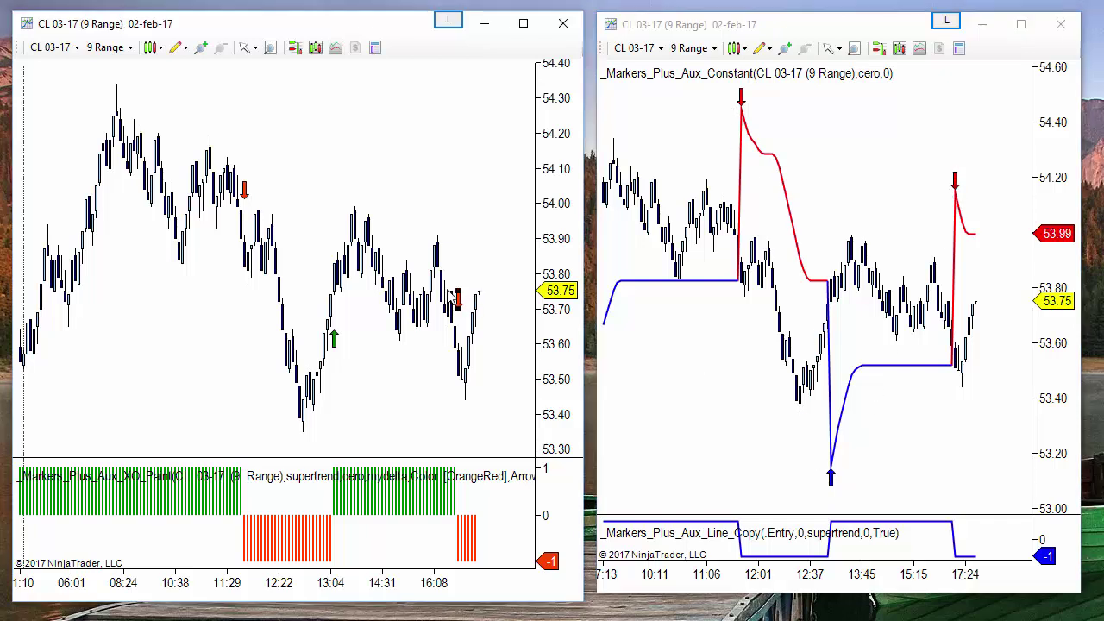
pyautogui.click(332, 337)
# - Widen the chart with the red and blue SuperTrend lines so it covers the other CL 03-17 chart
pyautogui.click(715, 374)
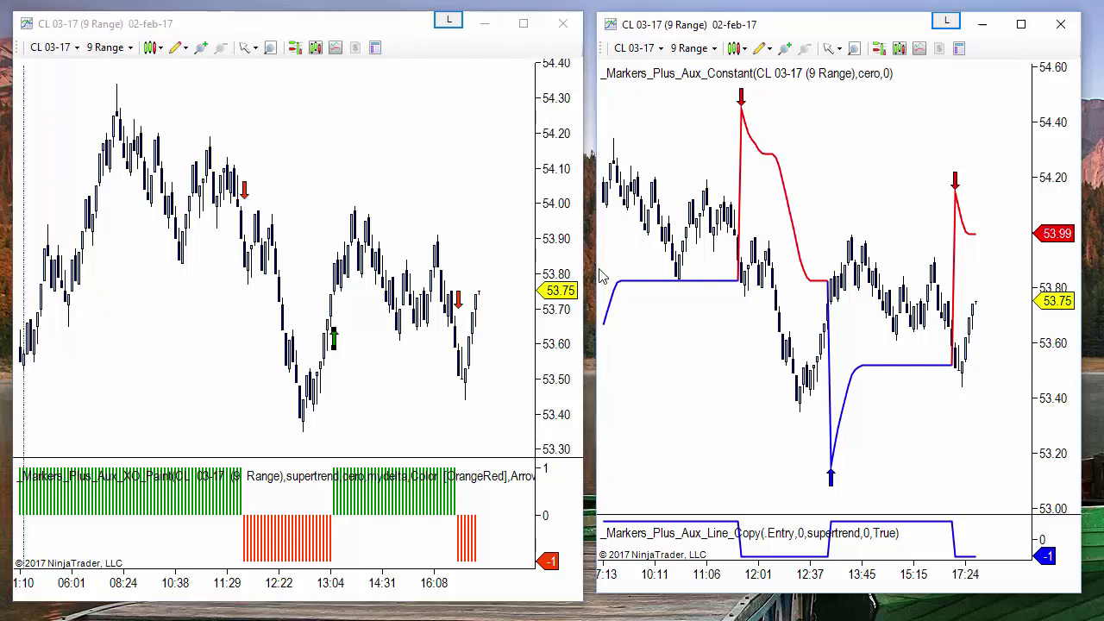
pyautogui.moveTo(593, 270); pyautogui.dragTo(6, 218)
# - Remove the _Markers_Plus_Aux_Line_Copy and _Markers_Plus_Aux_Constant indicators from the widened chart, keeping only TIS_SuperTrend
pyautogui.click(483, 523)
pyautogui.rightClick(408, 200)
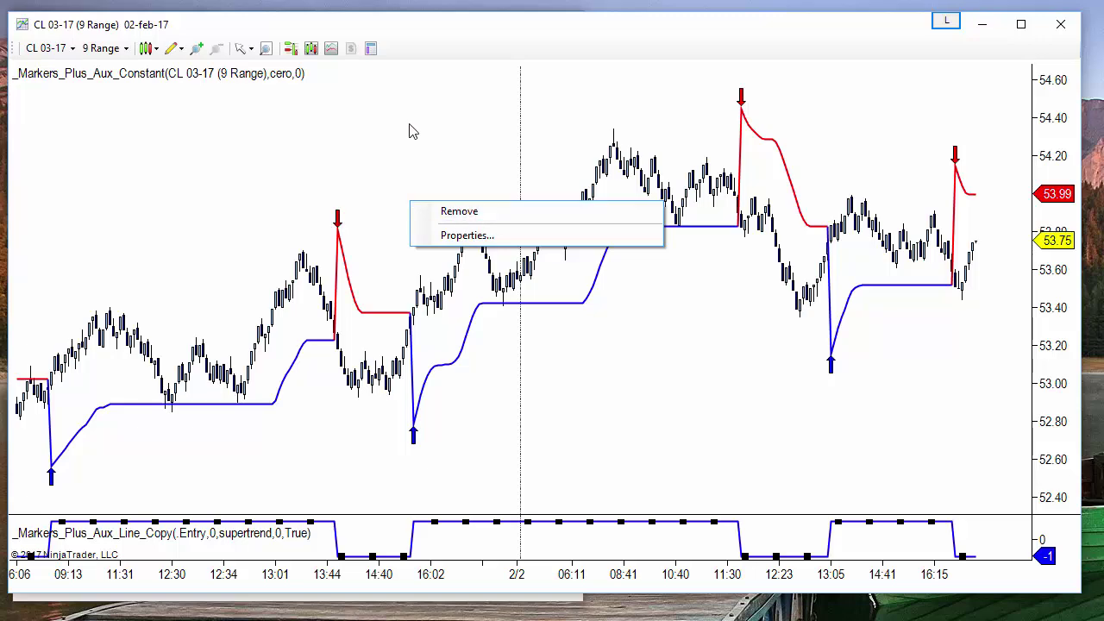
pyautogui.click(426, 162)
pyautogui.rightClick(433, 177)
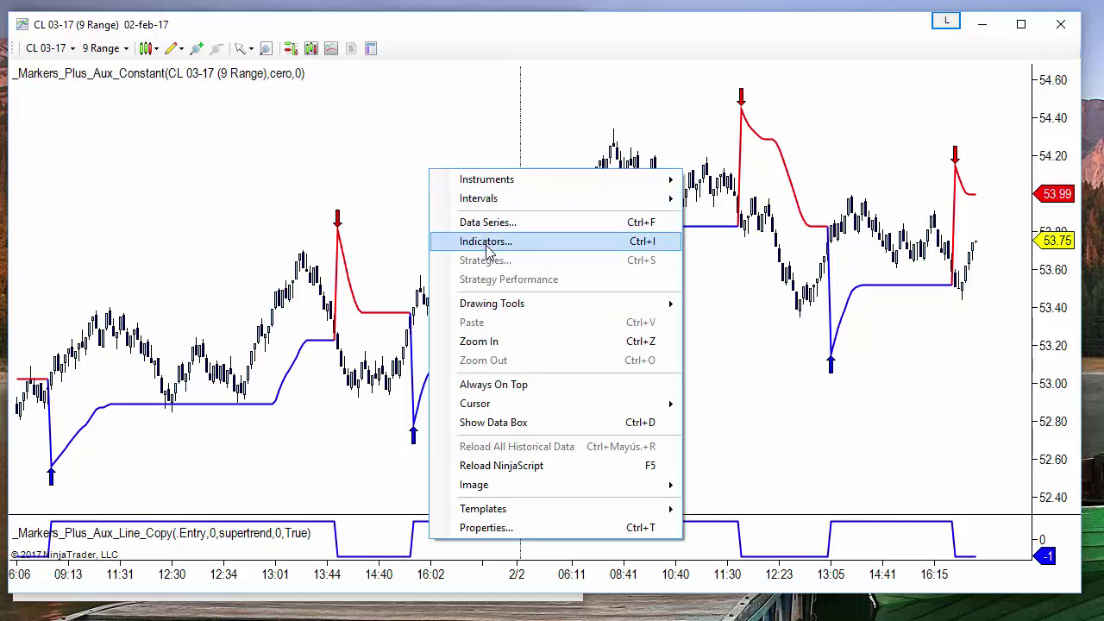
pyautogui.click(488, 241)
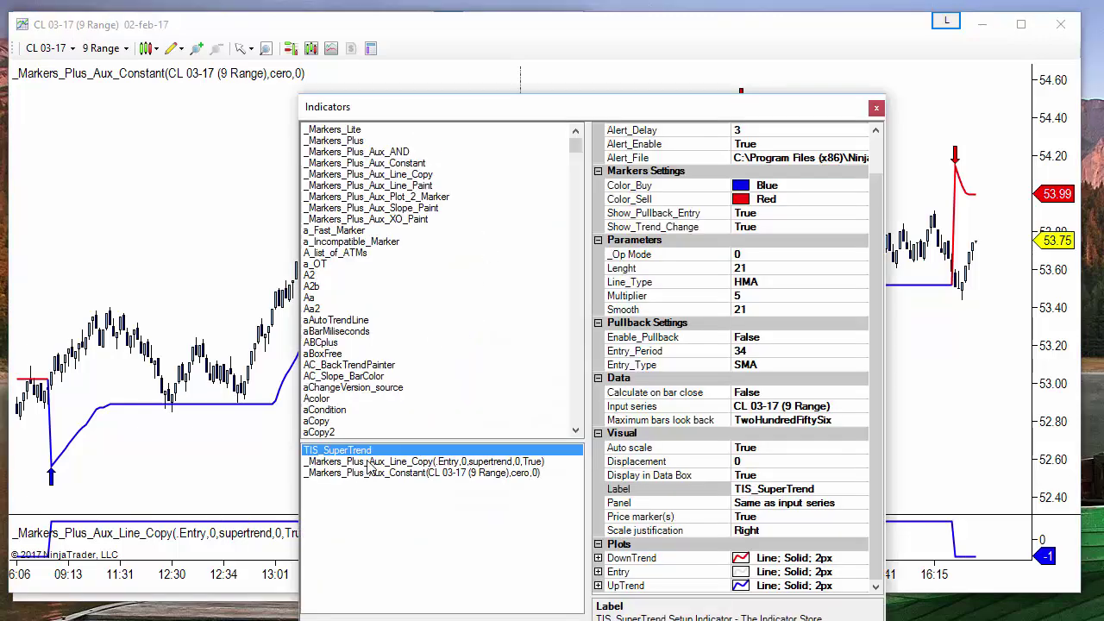
pyautogui.click(416, 463)
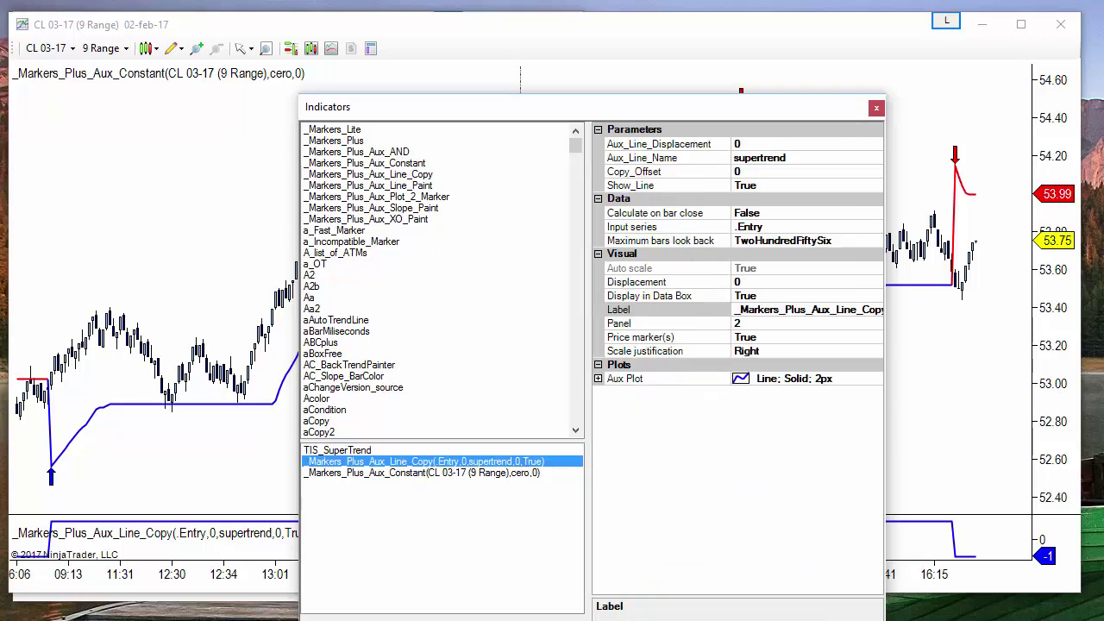
pyautogui.press('Delete')
pyautogui.press('Delete')
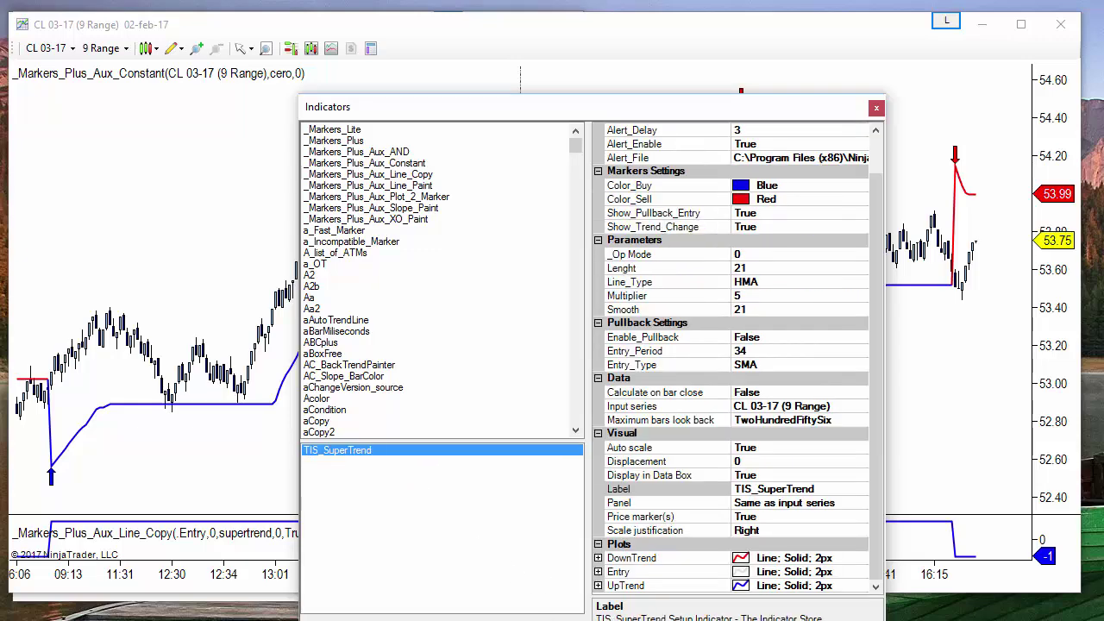
pyautogui.press('Return')
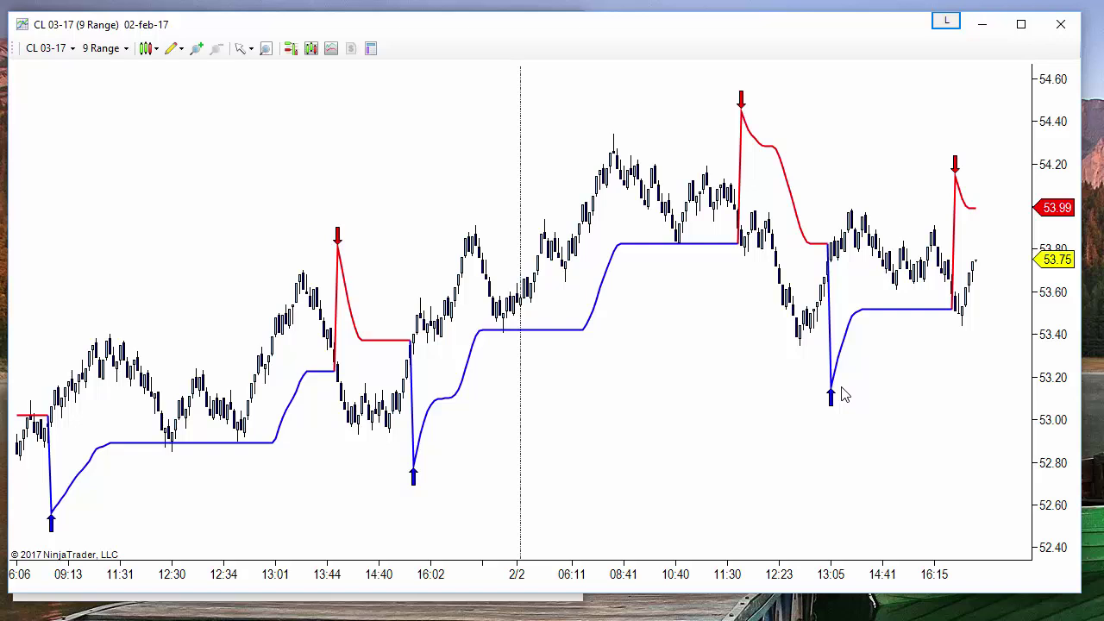
# - Set the _Op Mode of the chart's TIS_SuperTrend indicator to 1
pyautogui.doubleClick(367, 343)
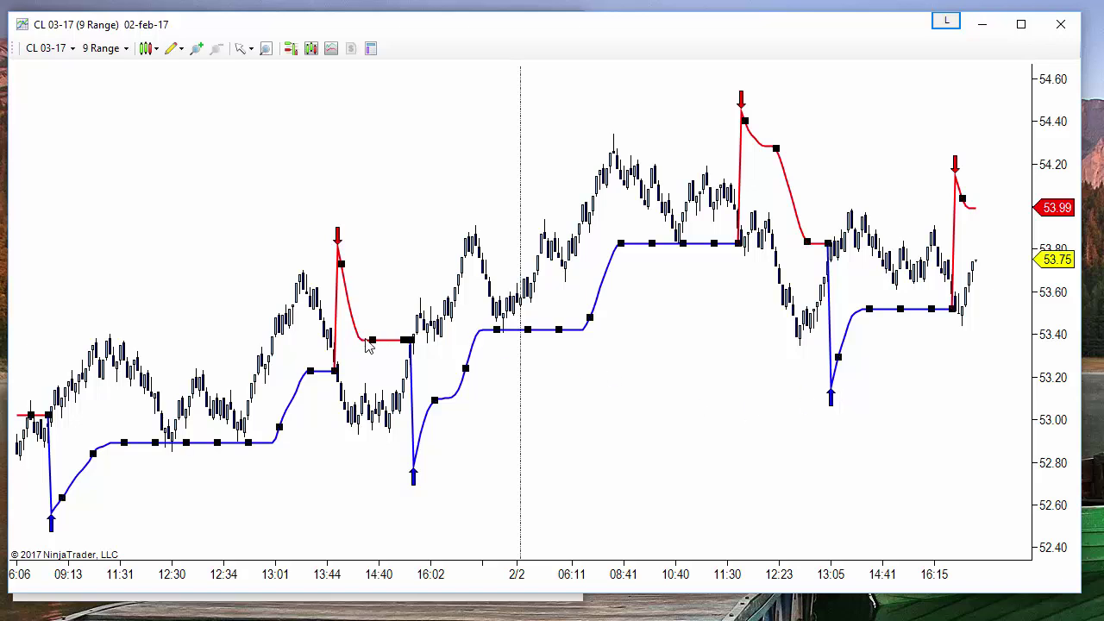
pyautogui.moveTo(770, 121); pyautogui.dragTo(584, 110)
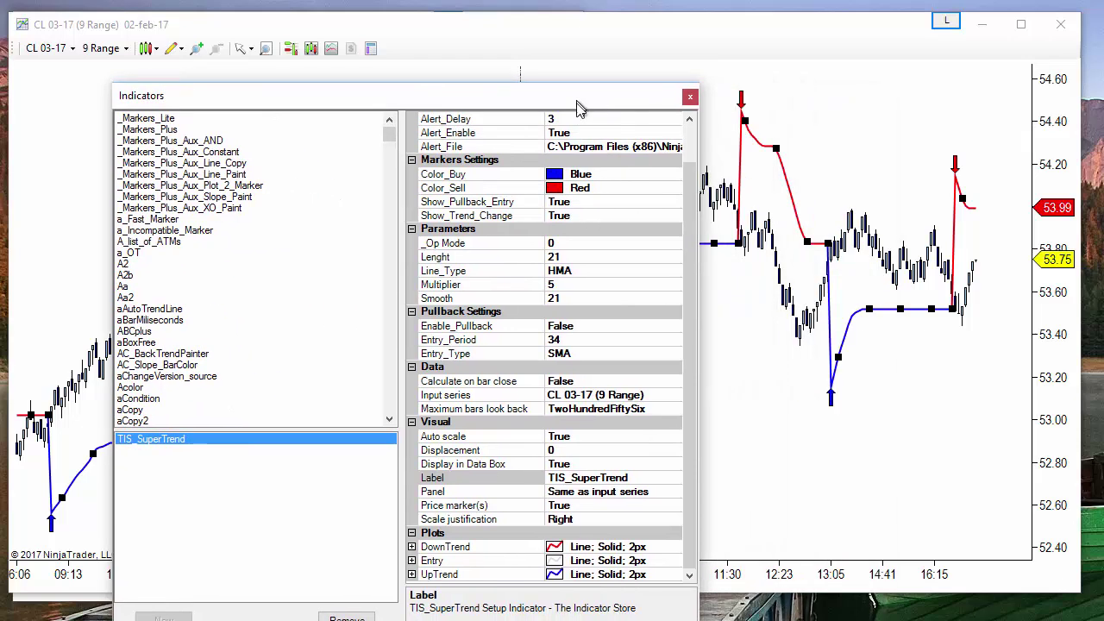
pyautogui.click(574, 244)
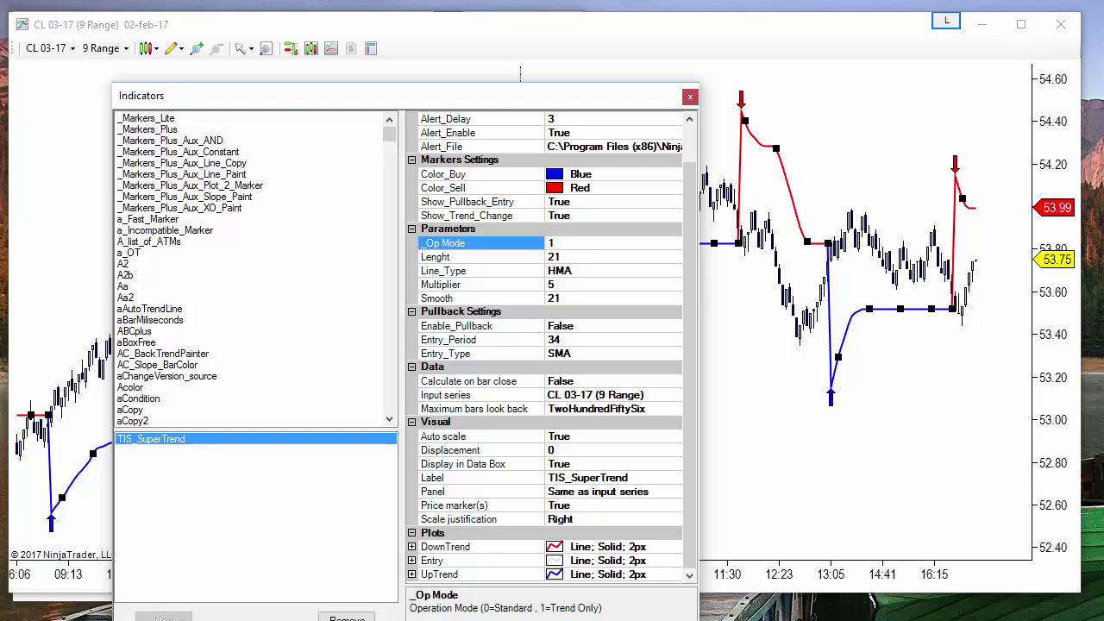
pyautogui.press('Return')
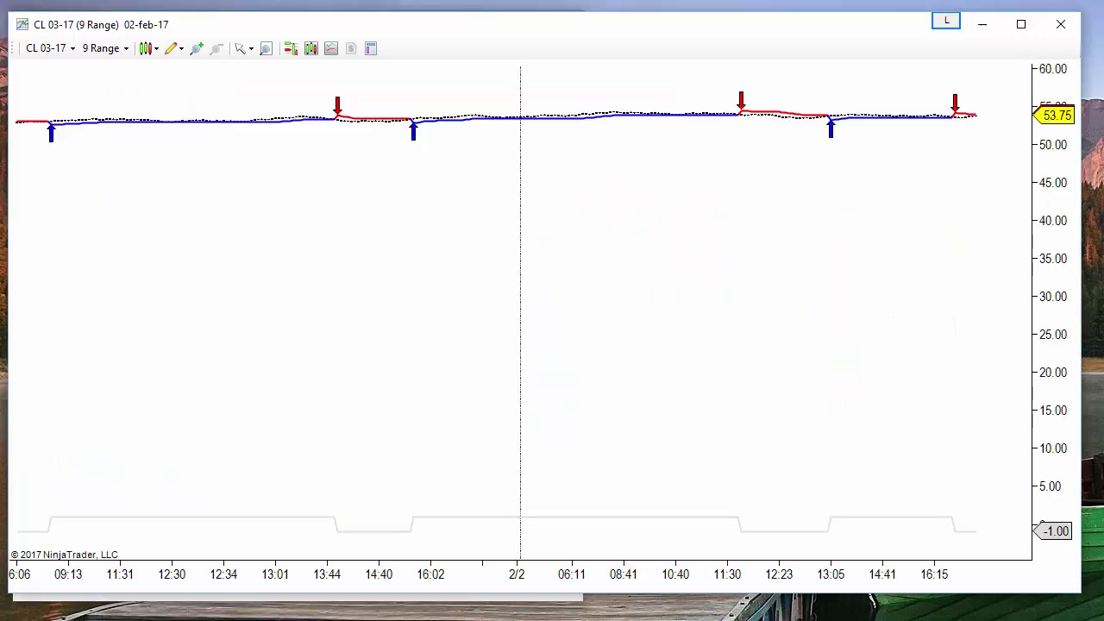
# - Examine the Entry plot of TIS_SuperTrend and its values along the chart's trend changes
pyautogui.click(189, 519)
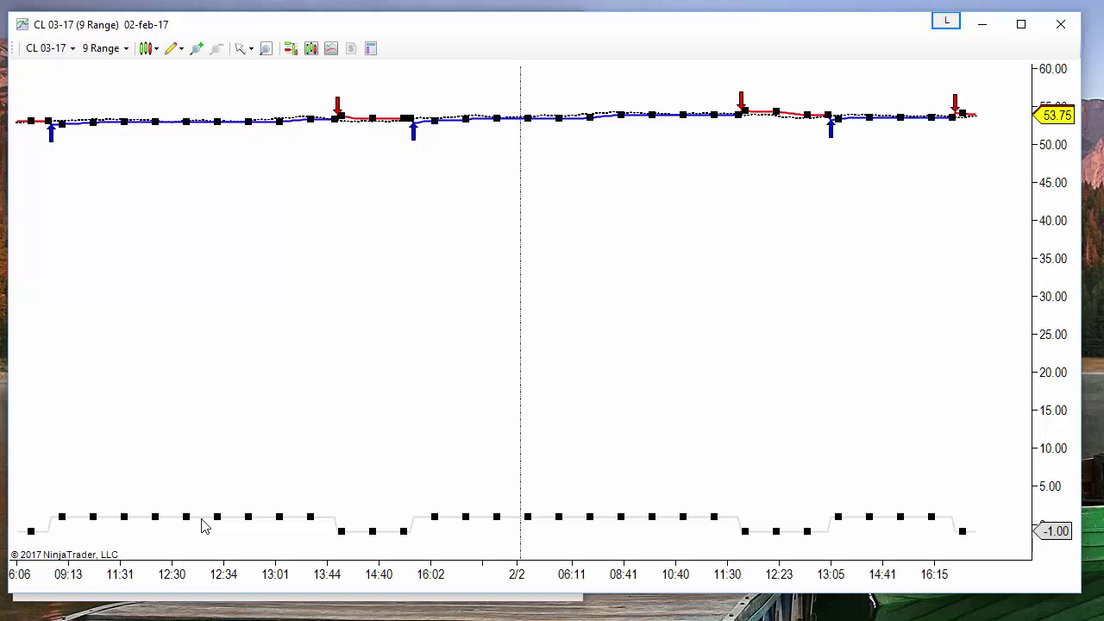
pyautogui.click(646, 497)
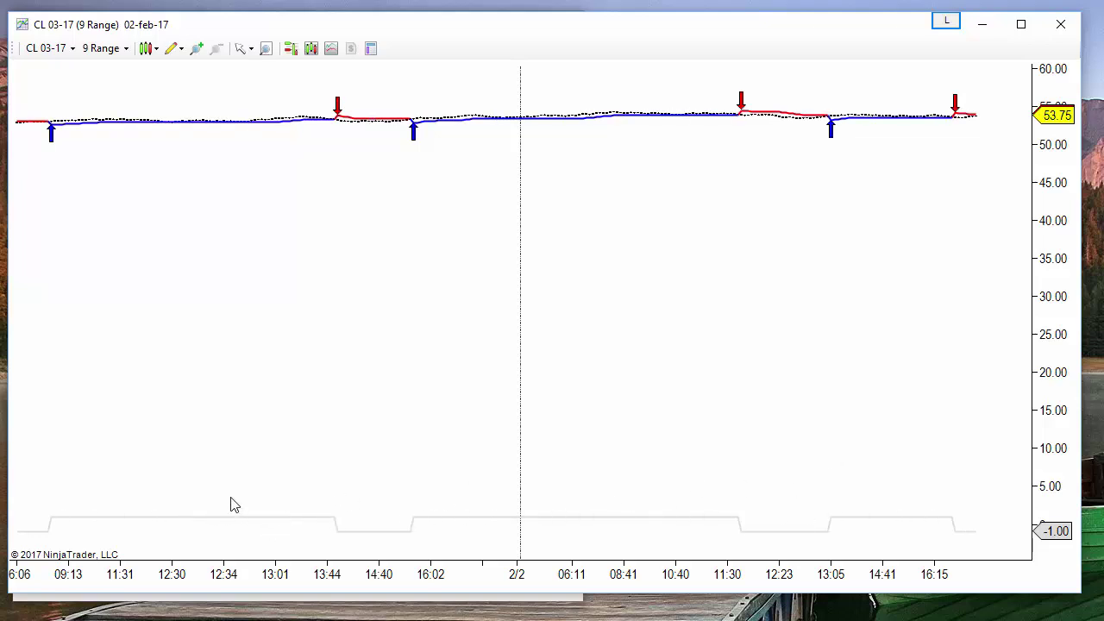
pyautogui.moveTo(231, 504)
pyautogui.middleClick(212, 370)
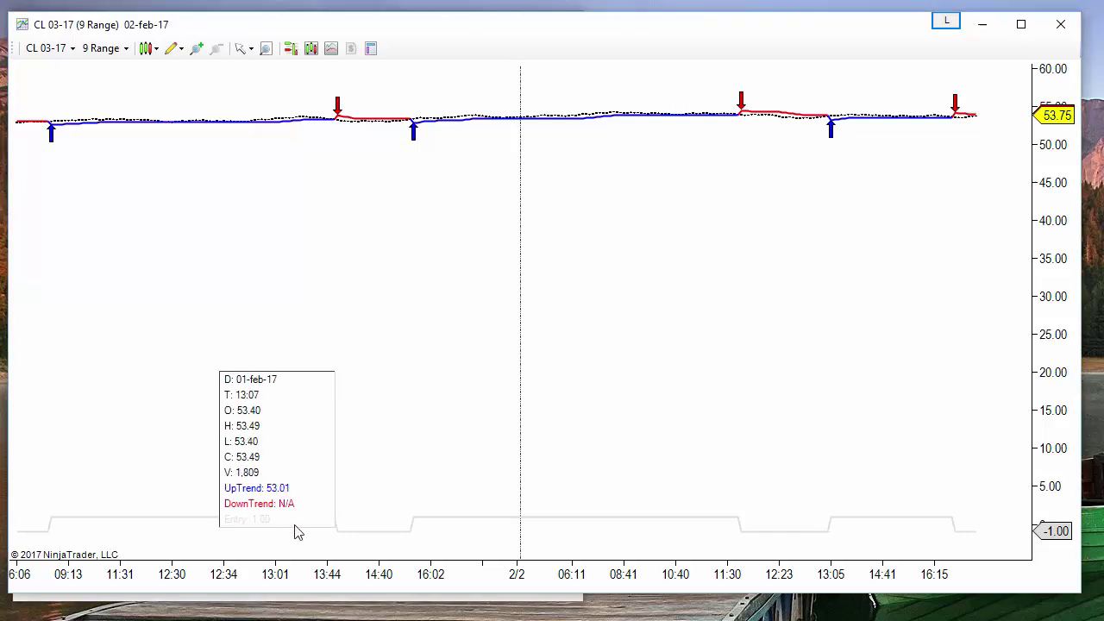
pyautogui.moveTo(245, 328)
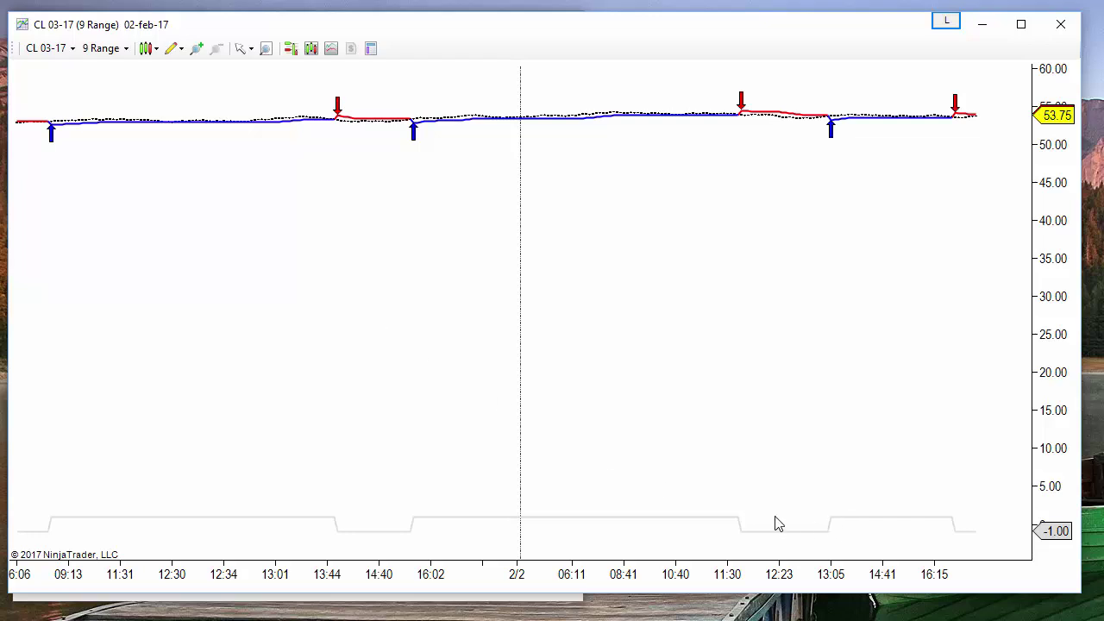
pyautogui.click(719, 517)
pyautogui.click(692, 312)
# - Set the _Op Mode of the TIS_SuperTrend indicator back to 0
pyautogui.rightClick(400, 198)
pyautogui.click(506, 285)
pyautogui.click(755, 255)
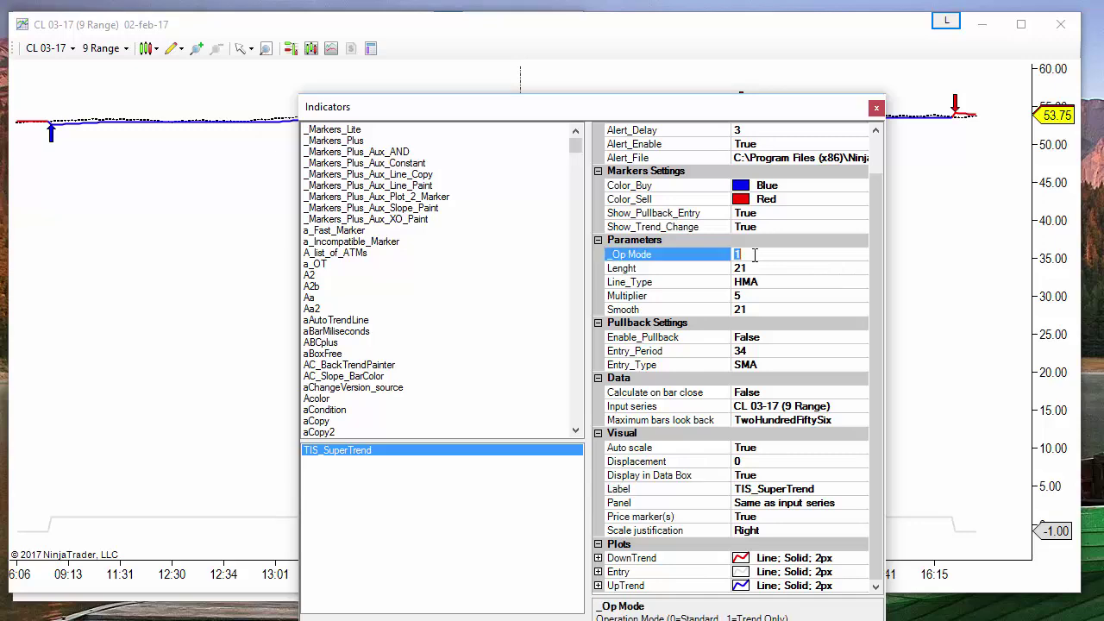
pyautogui.write('0')
pyautogui.press('Return')
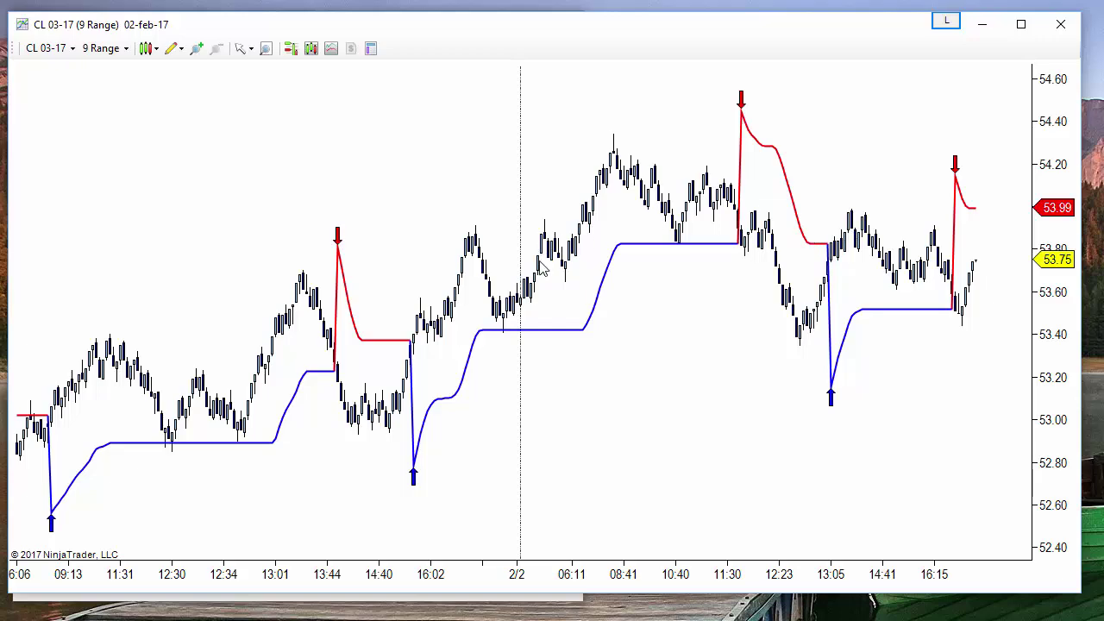
# - Add a _Markers_Plus_Aux_Line_Copy indicator to the chart and set its Aux_Line_Name to trend
pyautogui.rightClick(356, 164)
pyautogui.click(431, 231)
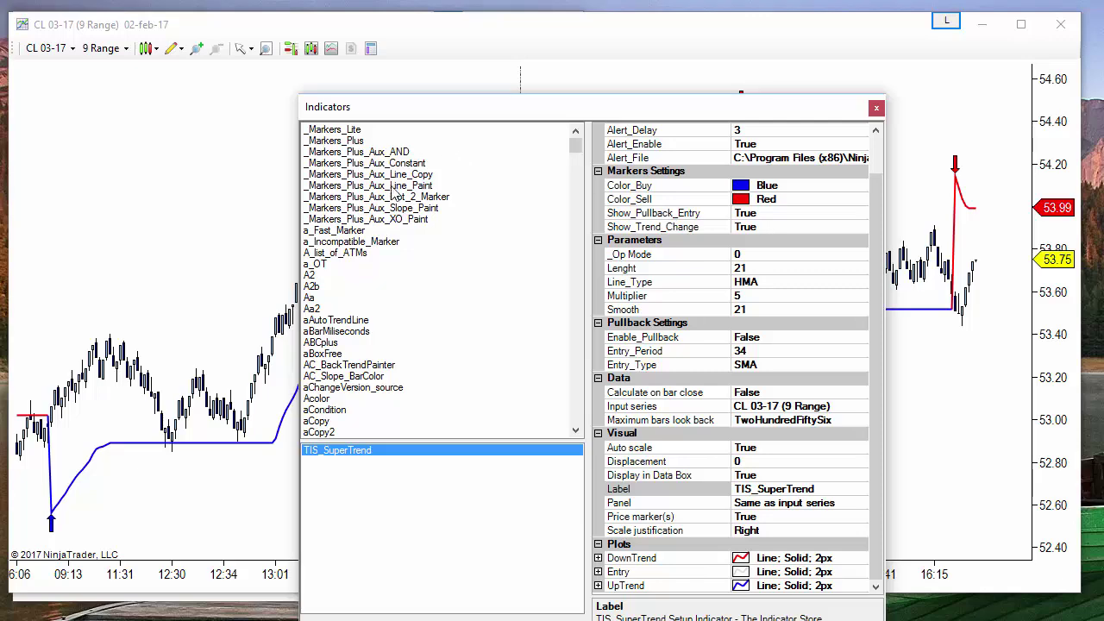
pyautogui.doubleClick(405, 174)
pyautogui.moveTo(625, 115); pyautogui.dragTo(417, 96)
pyautogui.click(577, 136)
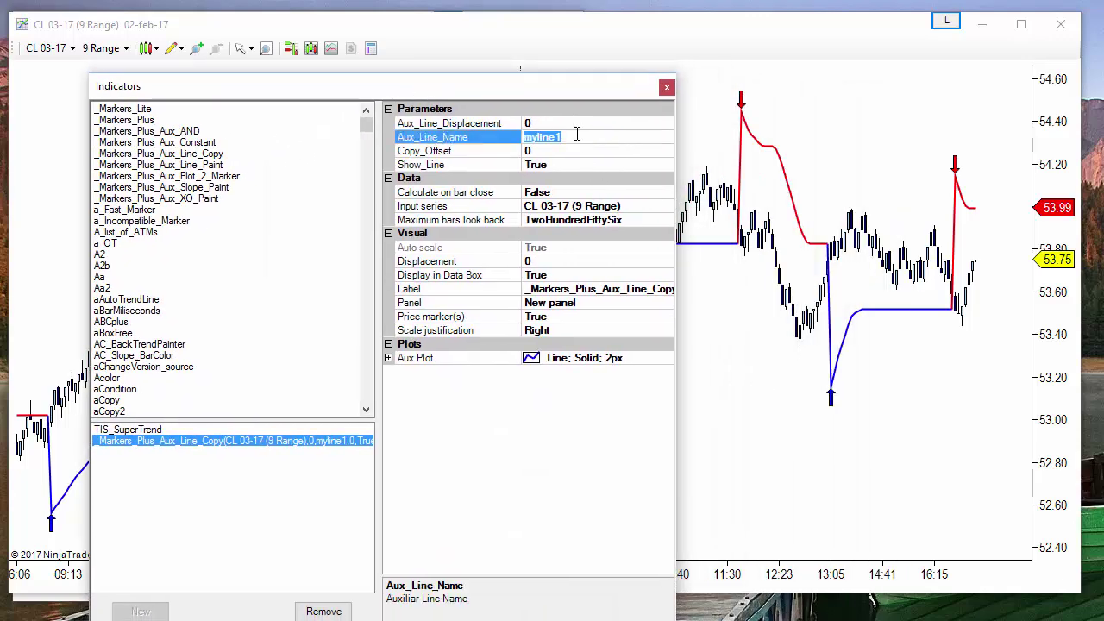
pyautogui.write('trend')
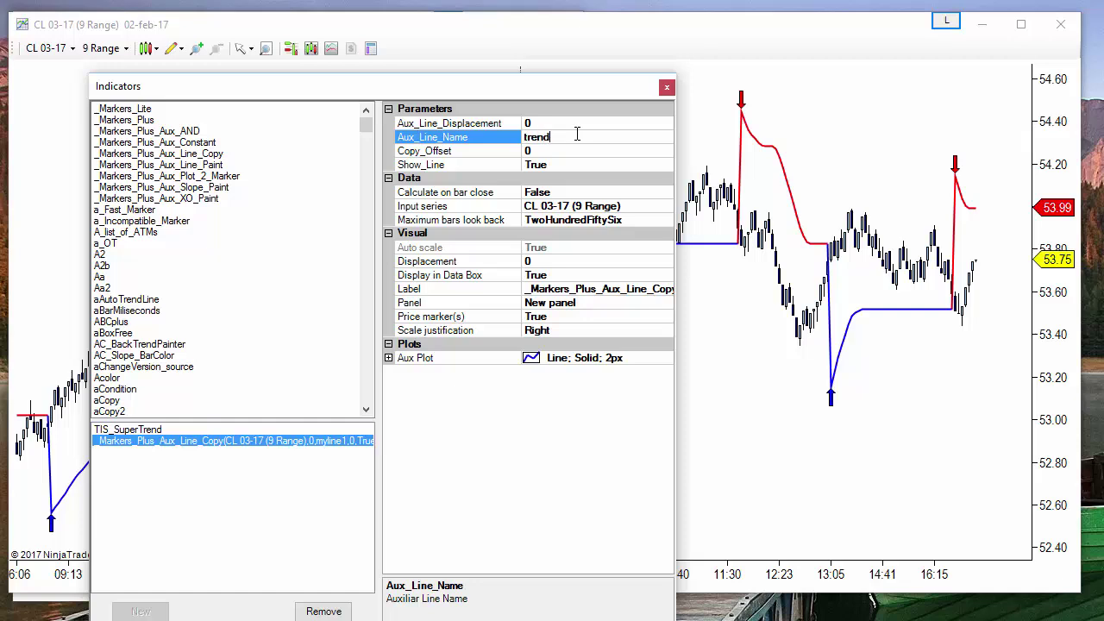
# - Choose TIS_SuperTrend as the line copy's input series and set its Op mode to 1
pyautogui.click(640, 207)
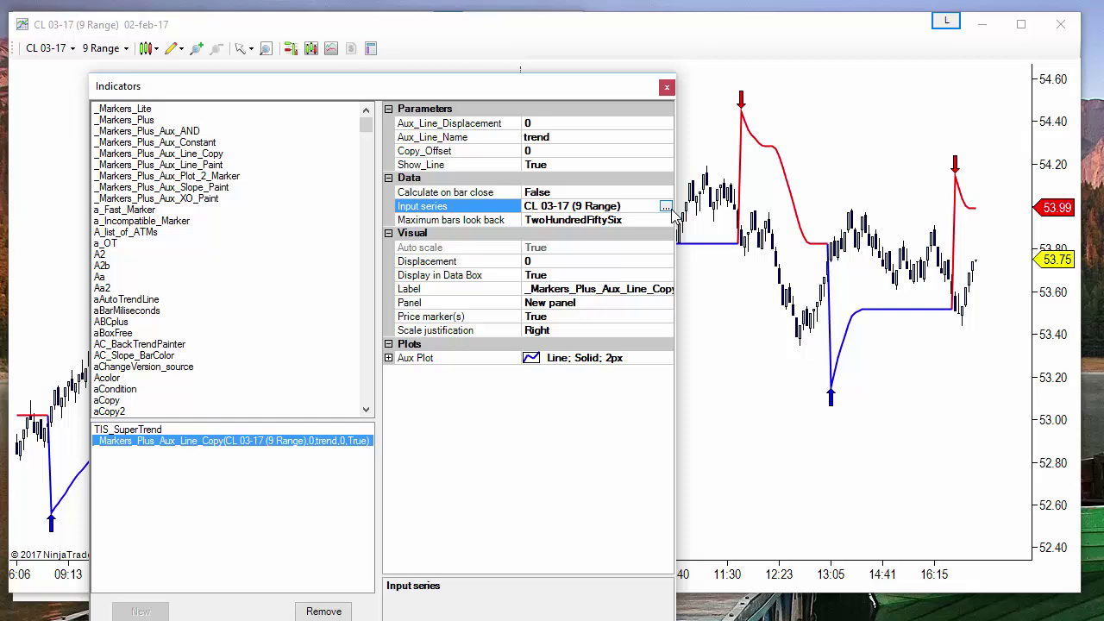
pyautogui.click(665, 207)
pyautogui.click(302, 244)
pyautogui.click(393, 424)
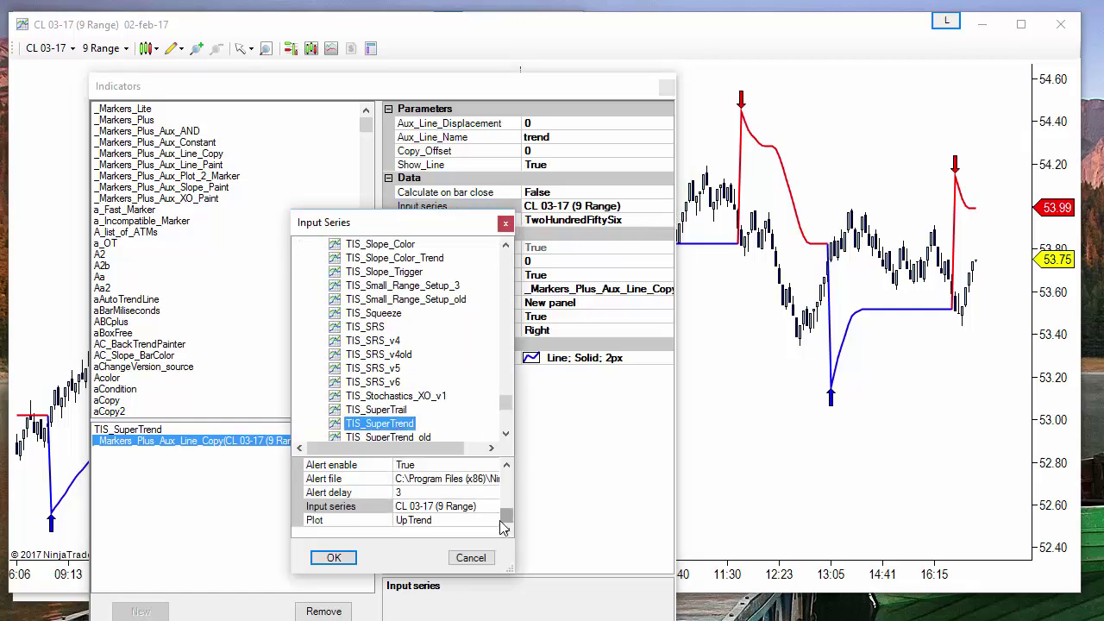
pyautogui.moveTo(503, 517); pyautogui.dragTo(509, 485)
pyautogui.click(508, 533)
pyautogui.click(508, 533)
pyautogui.click(508, 533)
pyautogui.click(419, 492)
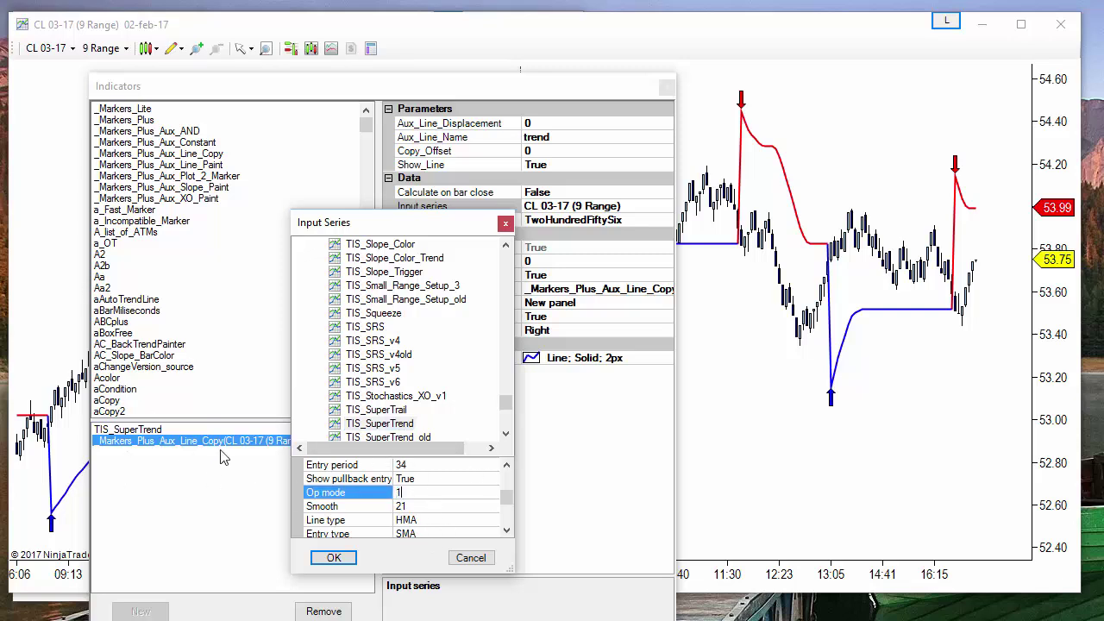
# - Set the input series plot to Entry and apply the line copy indicator to the chart
pyautogui.click(507, 532)
pyautogui.click(507, 532)
pyautogui.click(507, 532)
pyautogui.click(507, 532)
pyautogui.click(507, 532)
pyautogui.click(507, 532)
pyautogui.click(507, 532)
pyautogui.click(493, 520)
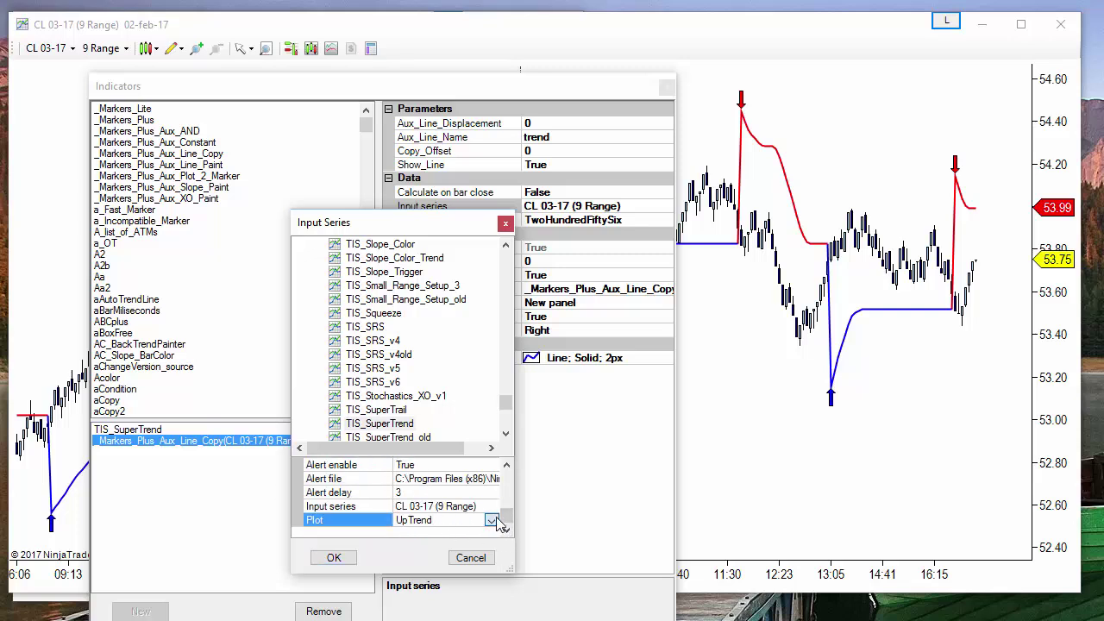
pyautogui.click(491, 521)
pyautogui.click(411, 562)
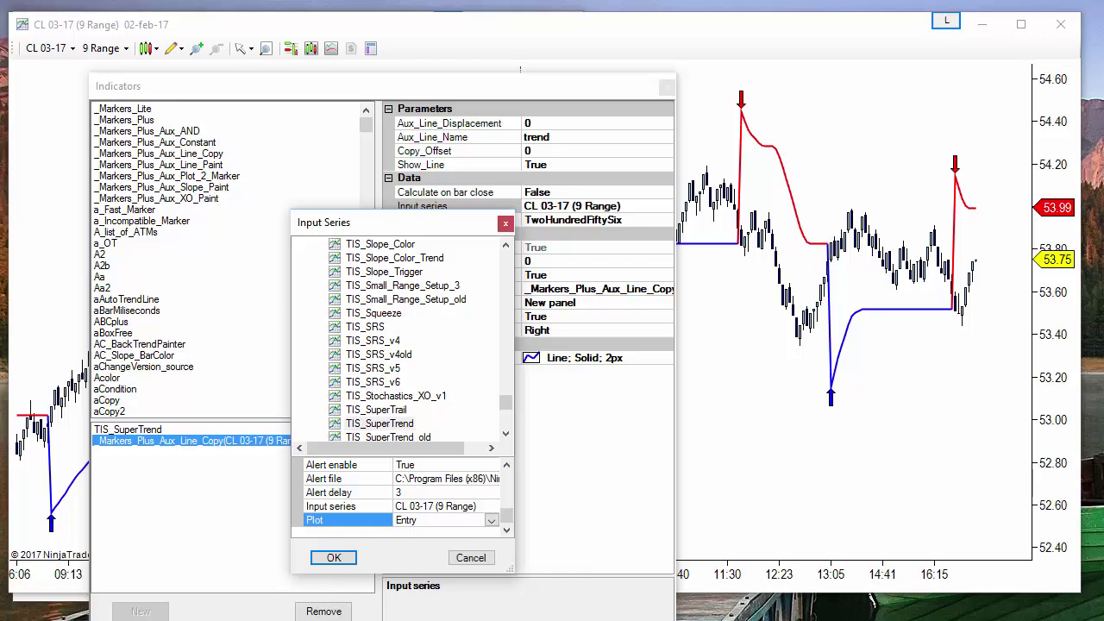
pyautogui.click(335, 559)
pyautogui.press('Return')
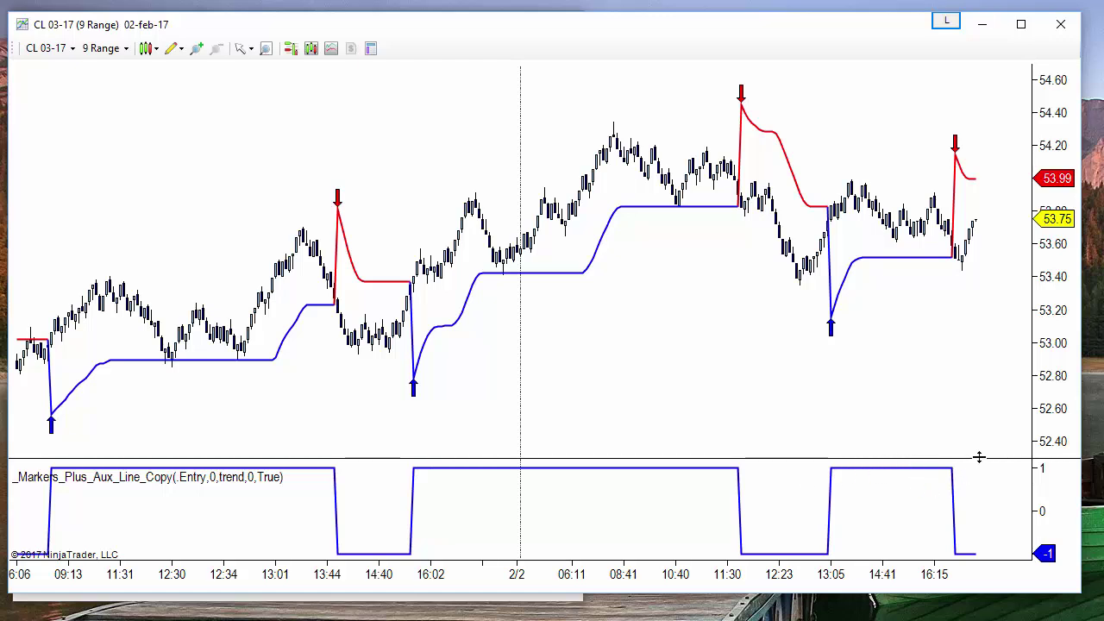
# - Move the SuperTrend chart window out of the way and widen the other CL 03-17 chart
pyautogui.moveTo(100, 24); pyautogui.dragTo(1090, 373)
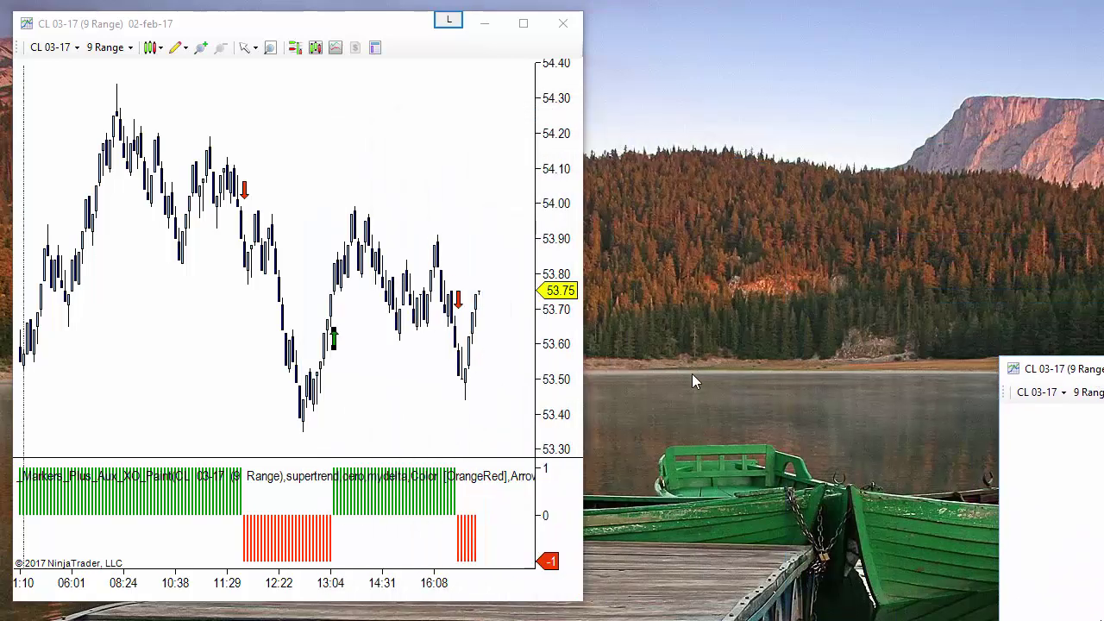
pyautogui.moveTo(587, 352); pyautogui.dragTo(1043, 353)
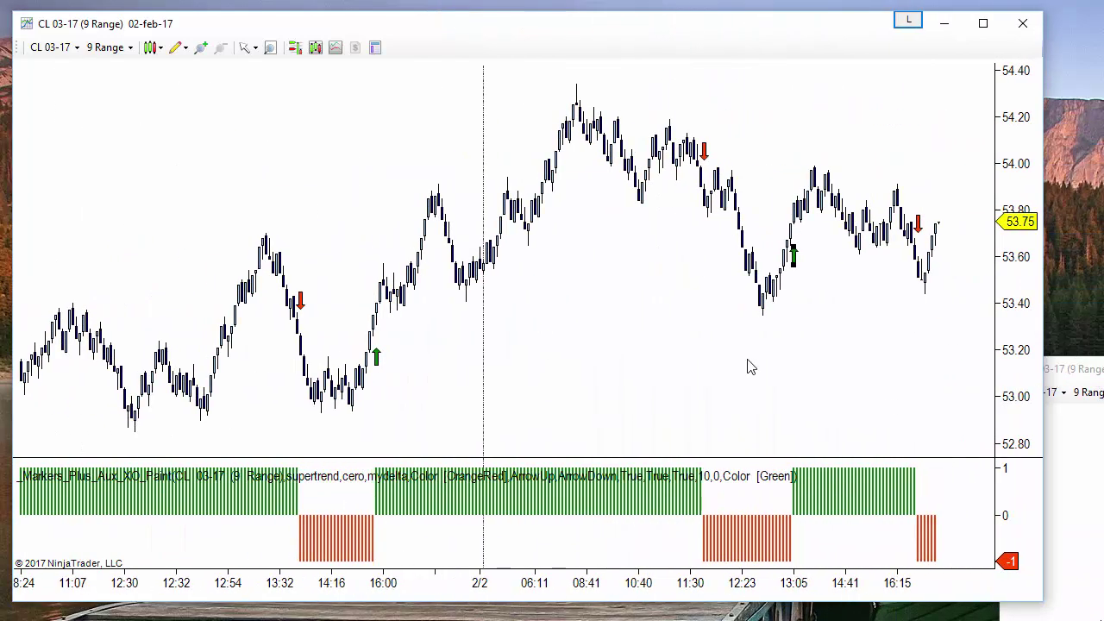
# - Remove the _Markers_Plus_Aux_XO_Paint indicator from the chart and apply the change, keeping the Indicators dialog open
pyautogui.rightClick(292, 160)
pyautogui.rightClick(182, 141)
pyautogui.rightClick(180, 140)
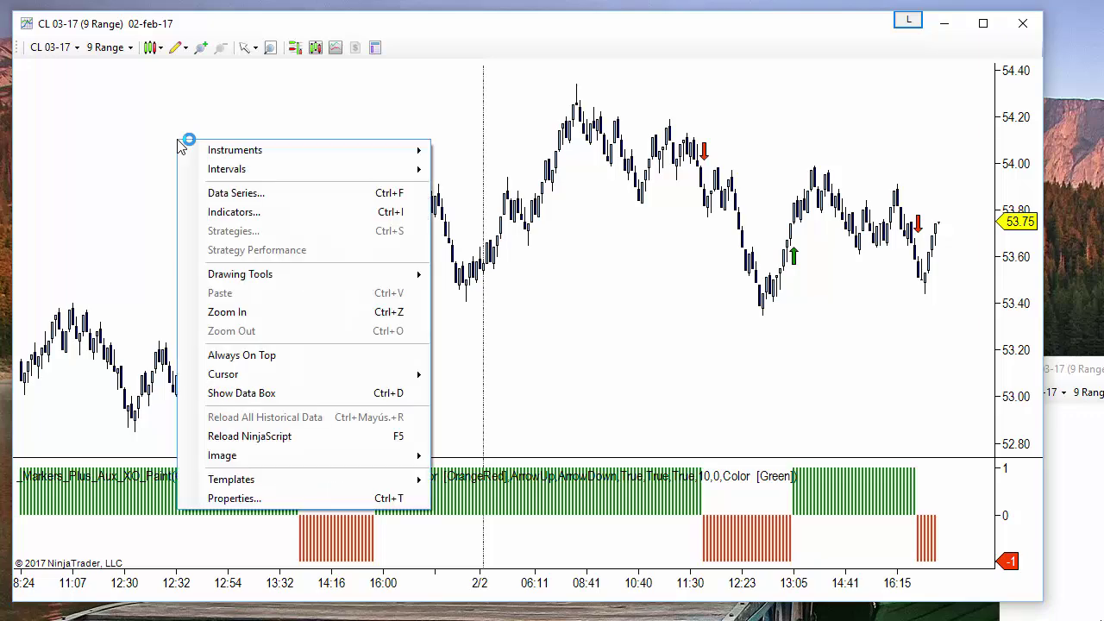
pyautogui.click(259, 211)
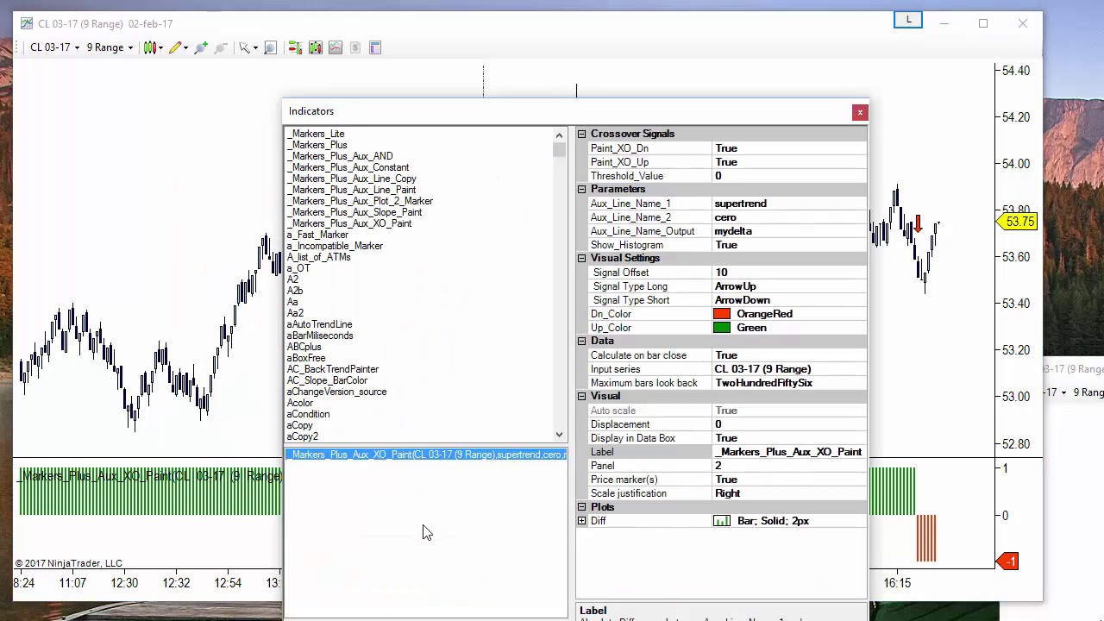
pyautogui.press('Delete')
pyautogui.moveTo(569, 620); pyautogui.dragTo(569, 599)
pyautogui.click(571, 583)
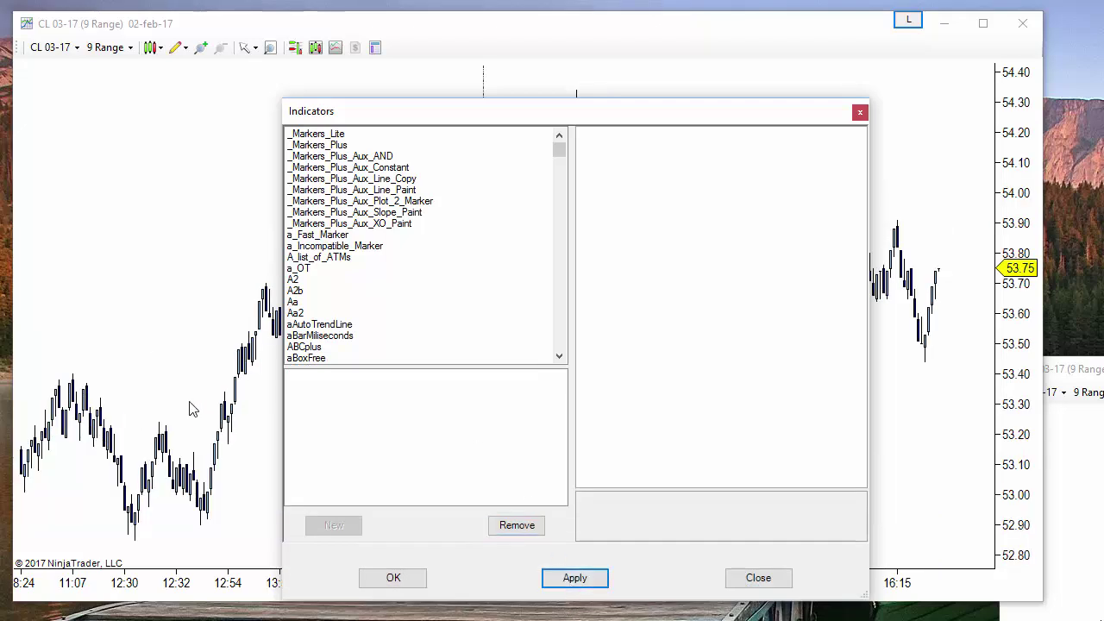
# - Add the _Markers_Plus_Aux_Line_Paint indicator to the chart with its auxiliary line name set to trend
pyautogui.click(319, 202)
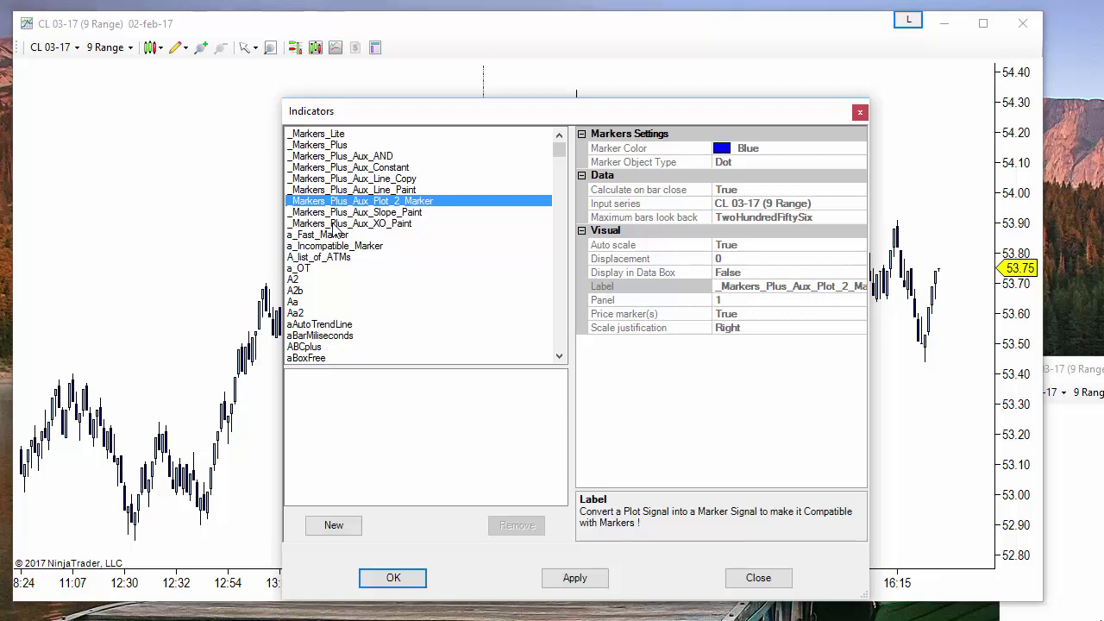
pyautogui.doubleClick(396, 191)
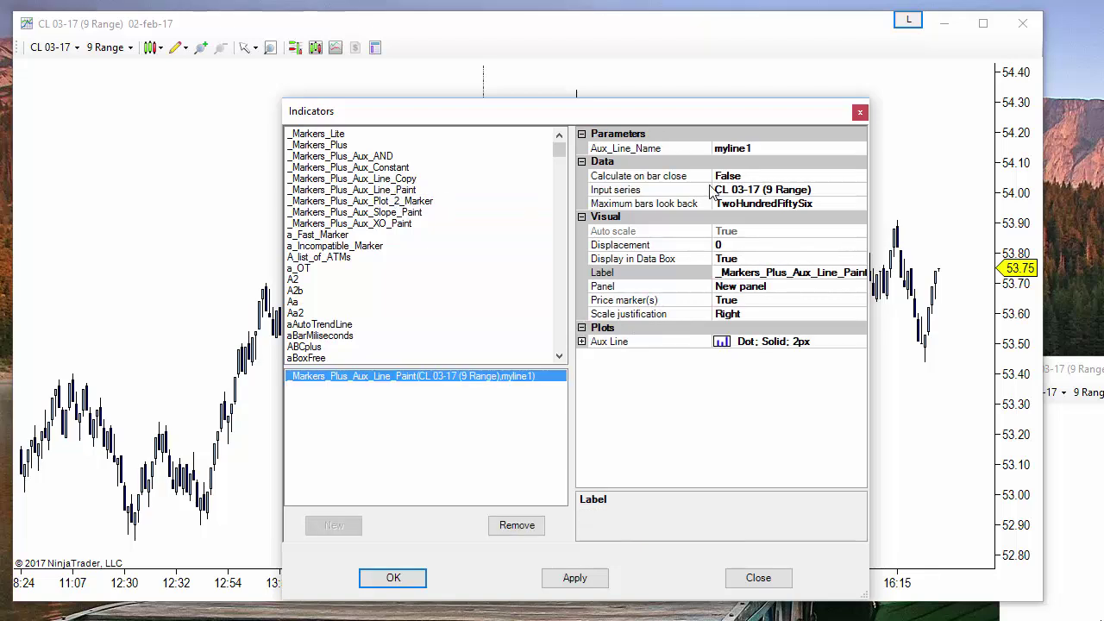
pyautogui.click(776, 150)
pyautogui.doubleClick(777, 154)
pyautogui.write('trend')
pyautogui.click(394, 577)
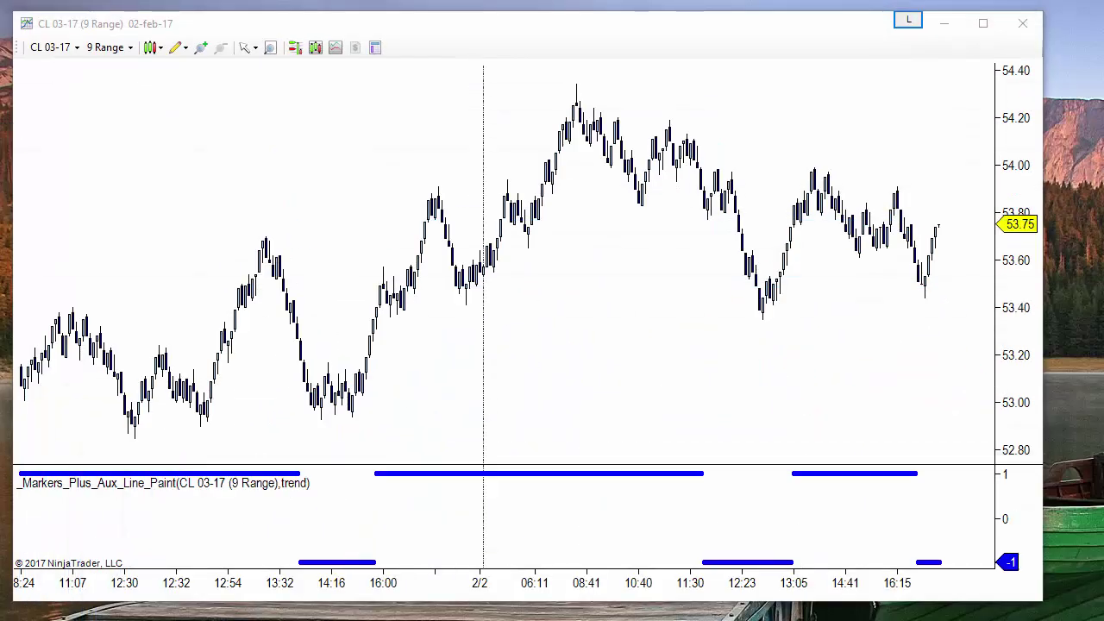
pyautogui.click(597, 481)
pyautogui.click(624, 517)
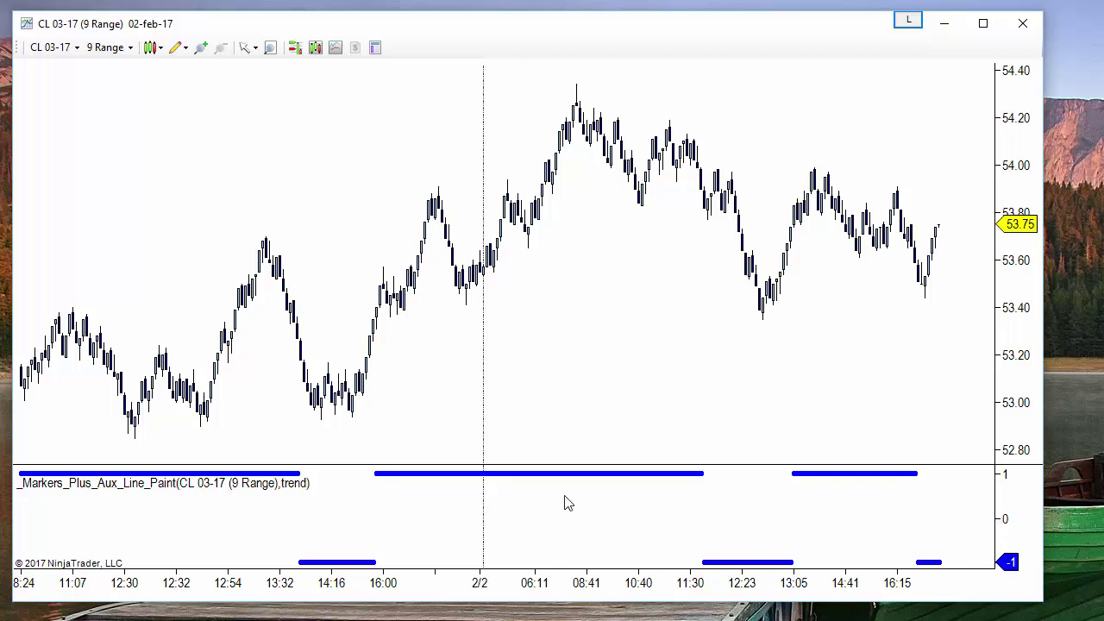
pyautogui.rightClick(322, 145)
pyautogui.click(354, 224)
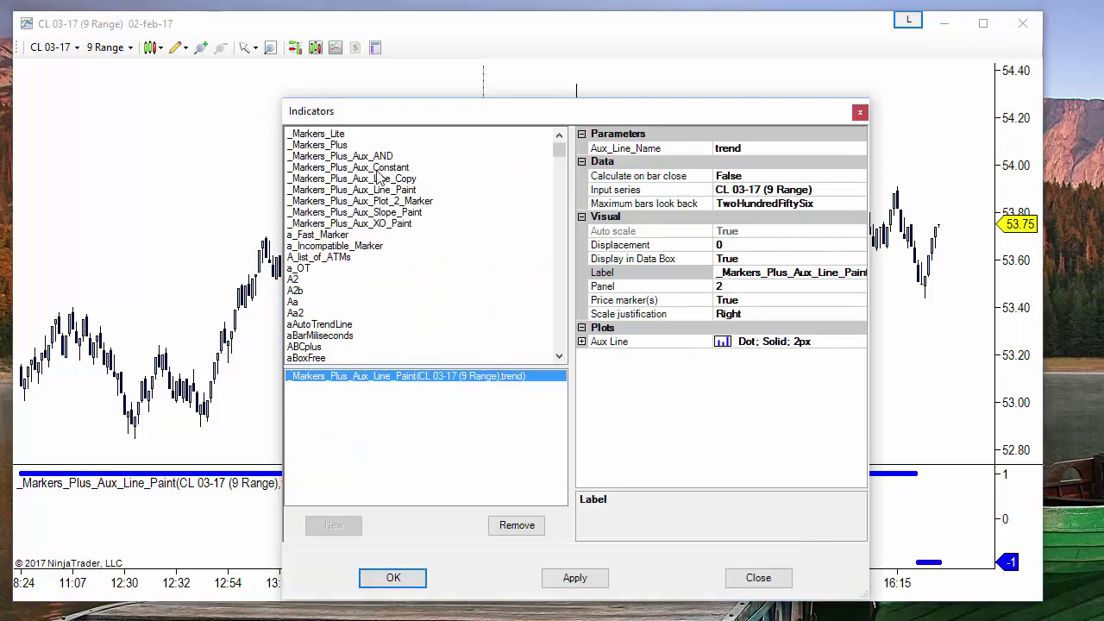
pyautogui.click(377, 169)
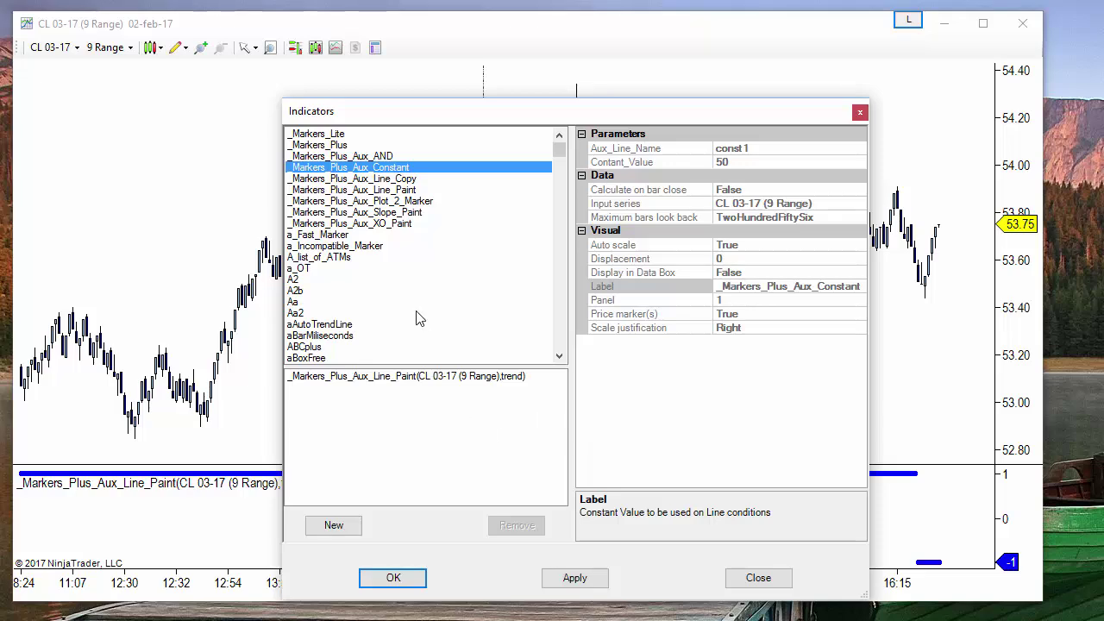
# - Bring the SuperTrend chart back into view and add the _Markers_Plus_Aux_Constant indicator to it
pyautogui.moveTo(1103, 207); pyautogui.dragTo(319, 93)
pyautogui.rightClick(308, 168)
pyautogui.click(390, 237)
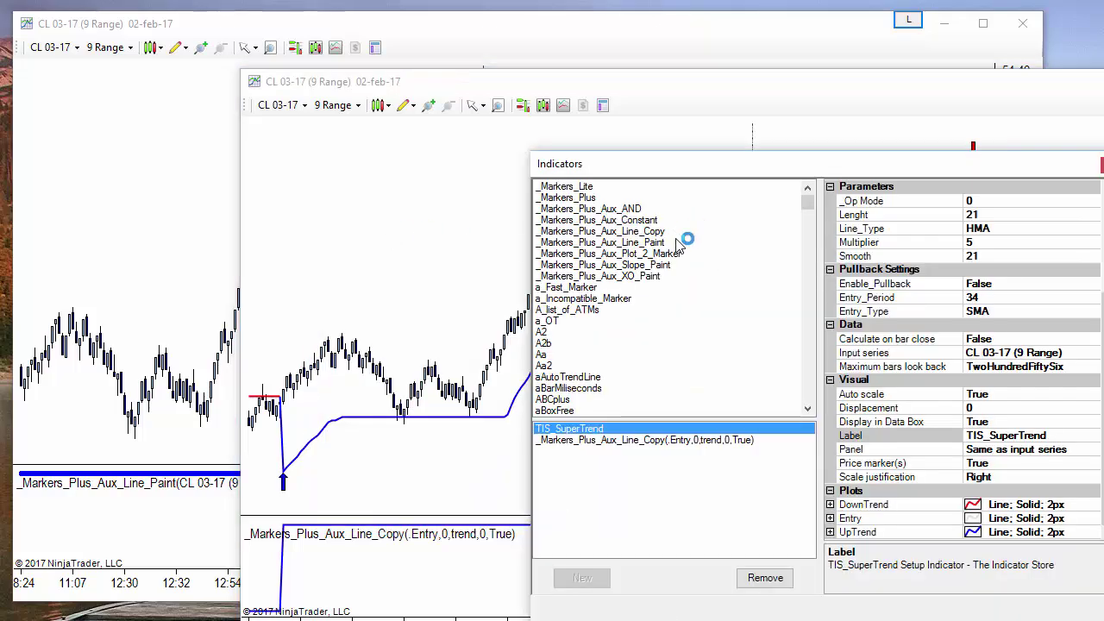
pyautogui.doubleClick(640, 220)
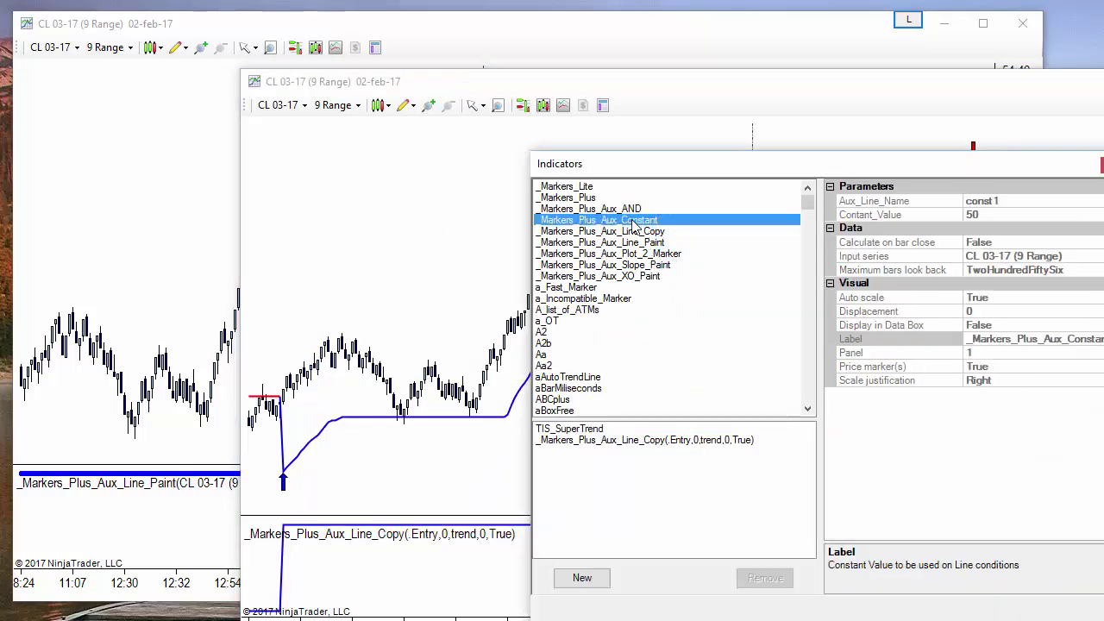
# - Name the constant line cero with a value of 0, apply it, and move the SuperTrend chart window out of the way
pyautogui.click(1021, 201)
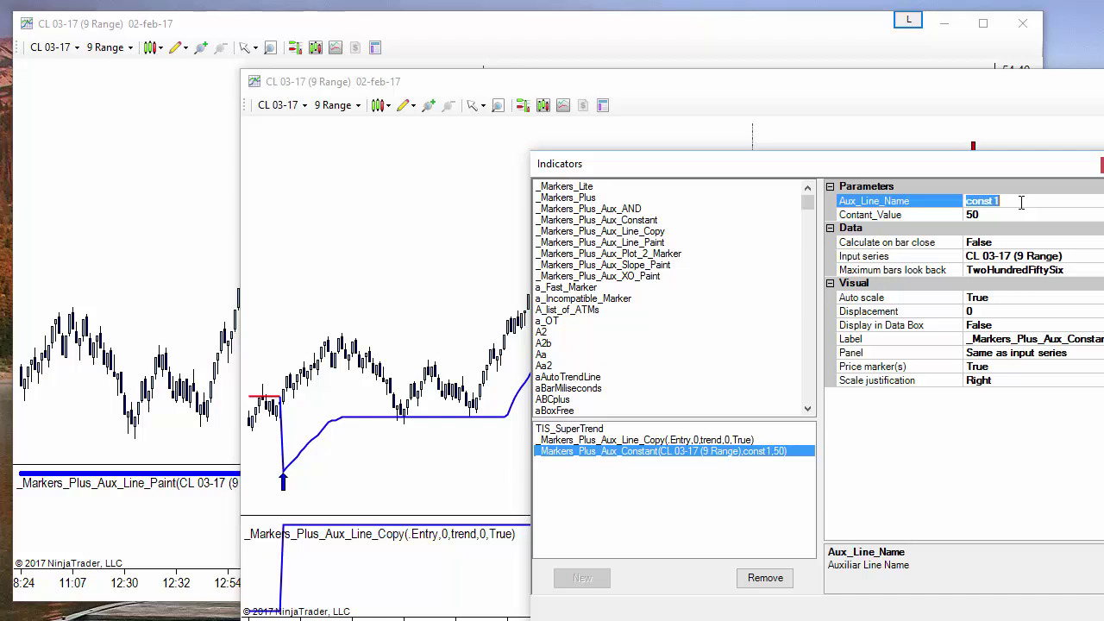
pyautogui.write('cero')
pyautogui.click(990, 216)
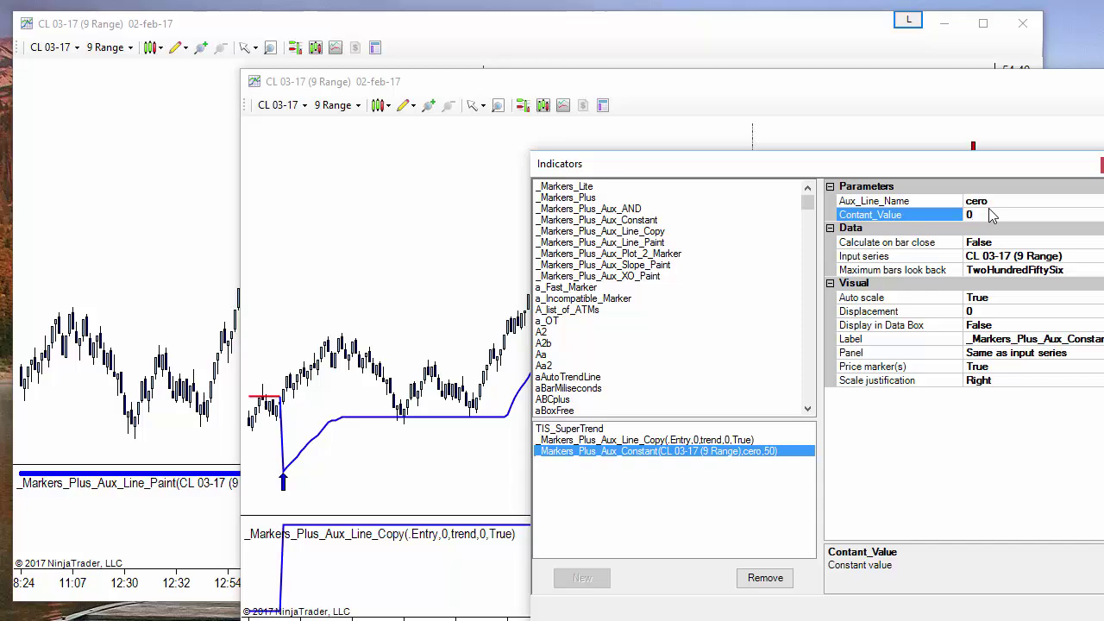
pyautogui.click(648, 616)
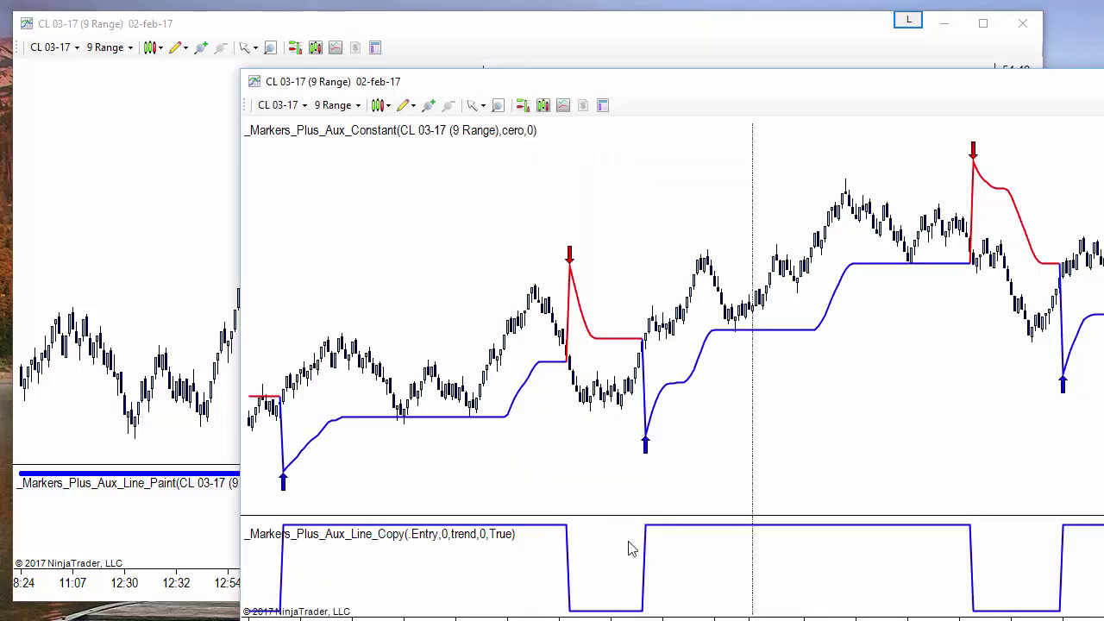
pyautogui.moveTo(284, 86); pyautogui.dragTo(1103, 405)
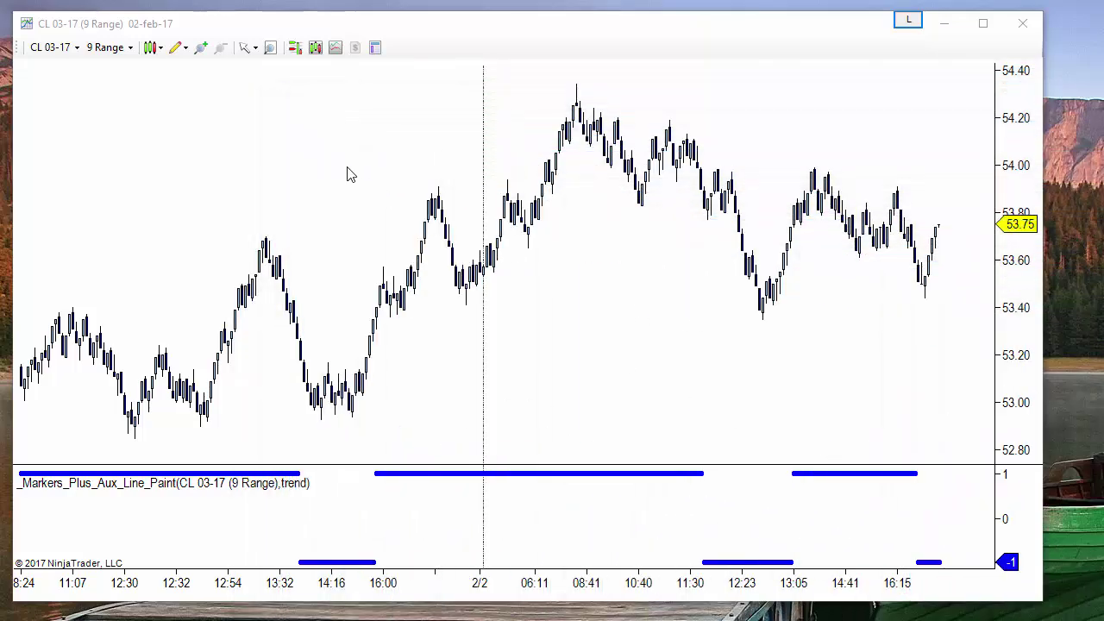
# - Add a second _Markers_Plus_Aux_Line_Paint indicator to the other chart with cero as its auxiliary line name
pyautogui.rightClick(295, 157)
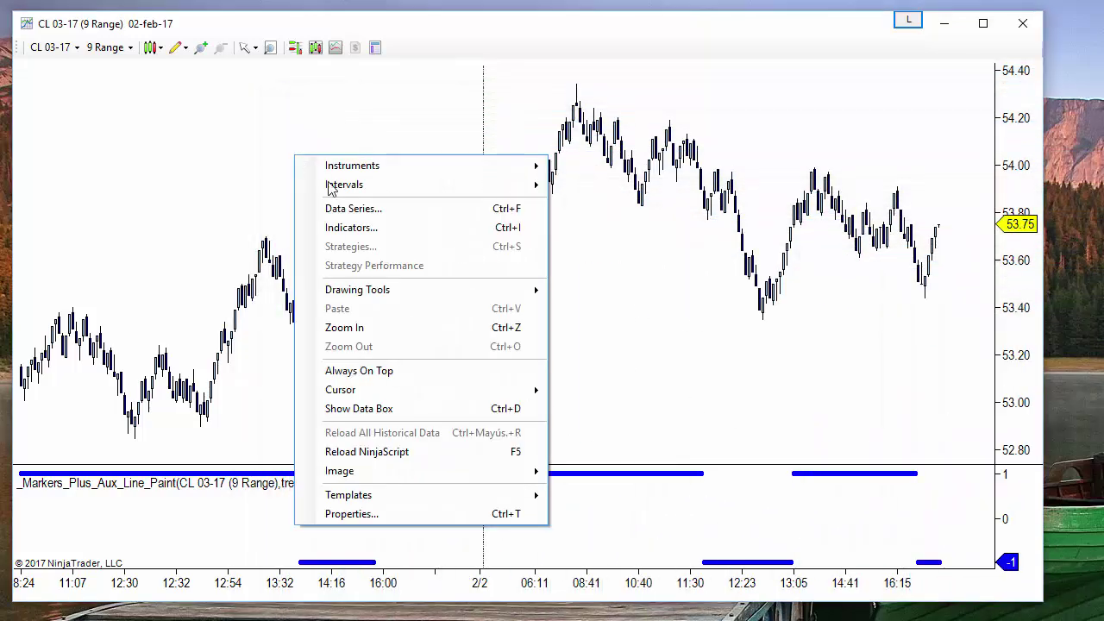
pyautogui.click(372, 228)
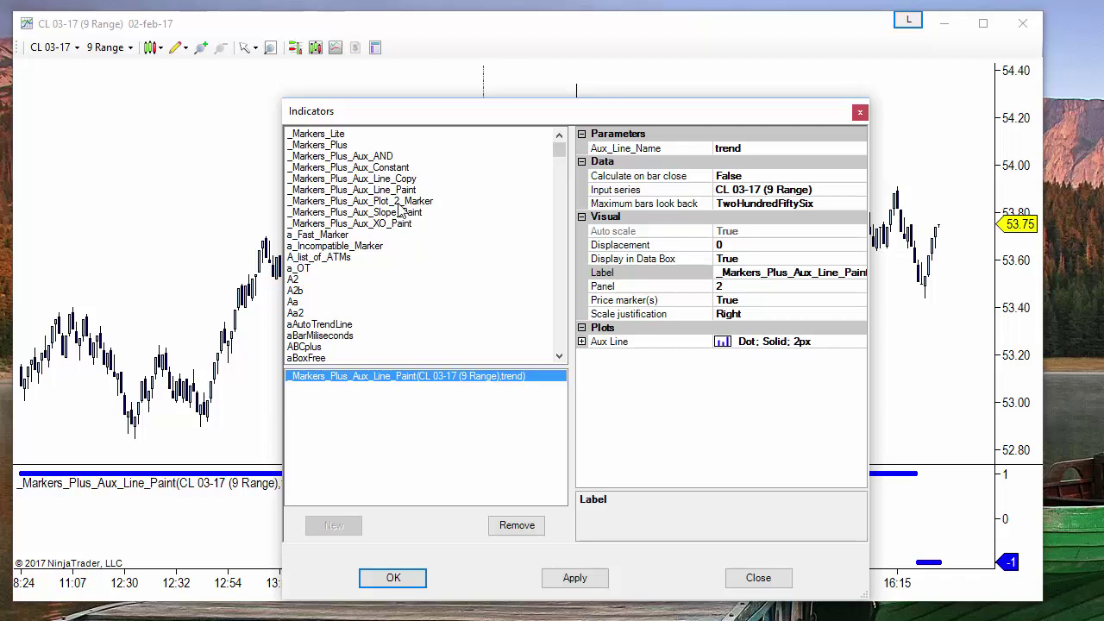
pyautogui.doubleClick(394, 191)
pyautogui.click(769, 146)
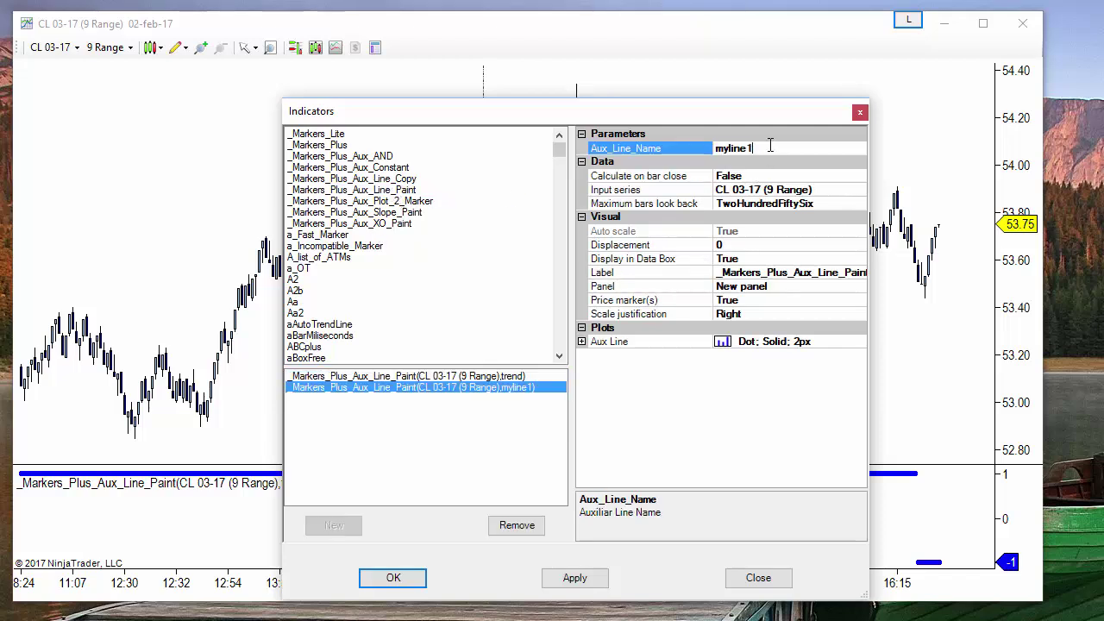
pyautogui.write('cero')
pyautogui.click(407, 579)
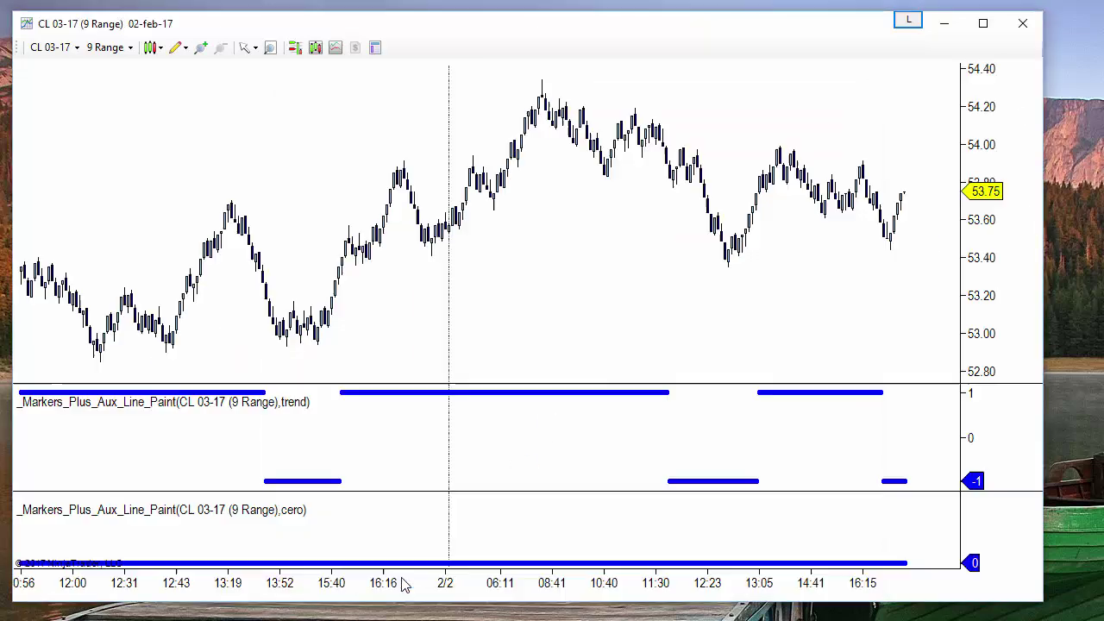
# - Move the painted cero line into the trend line's panel and delete it from the chart
pyautogui.moveTo(821, 563); pyautogui.dragTo(985, 438)
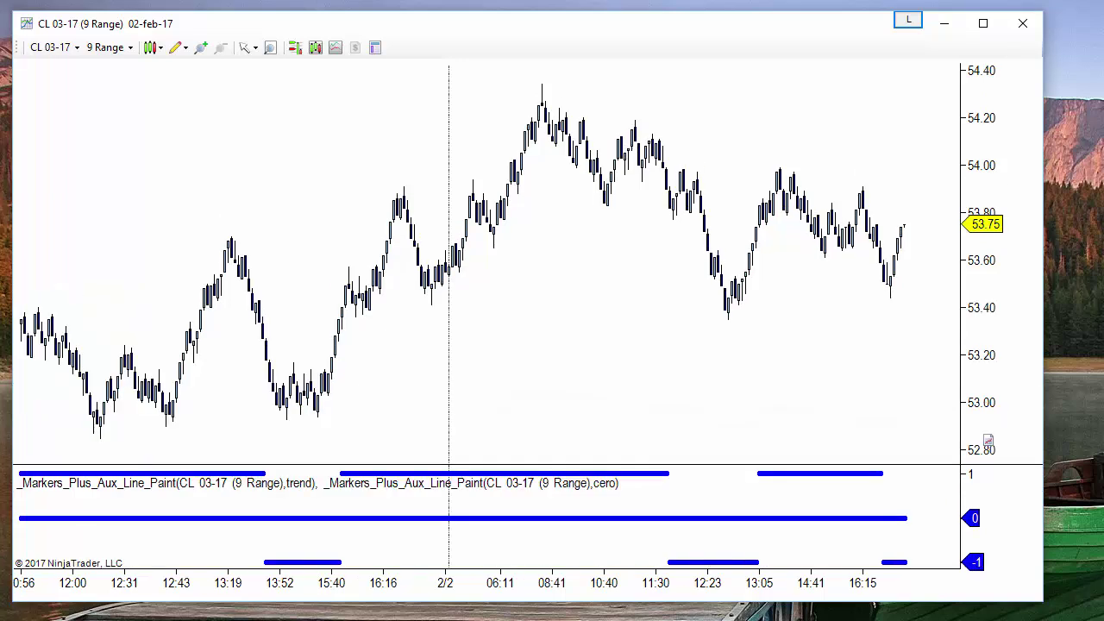
pyautogui.click(601, 519)
pyautogui.press('Delete')
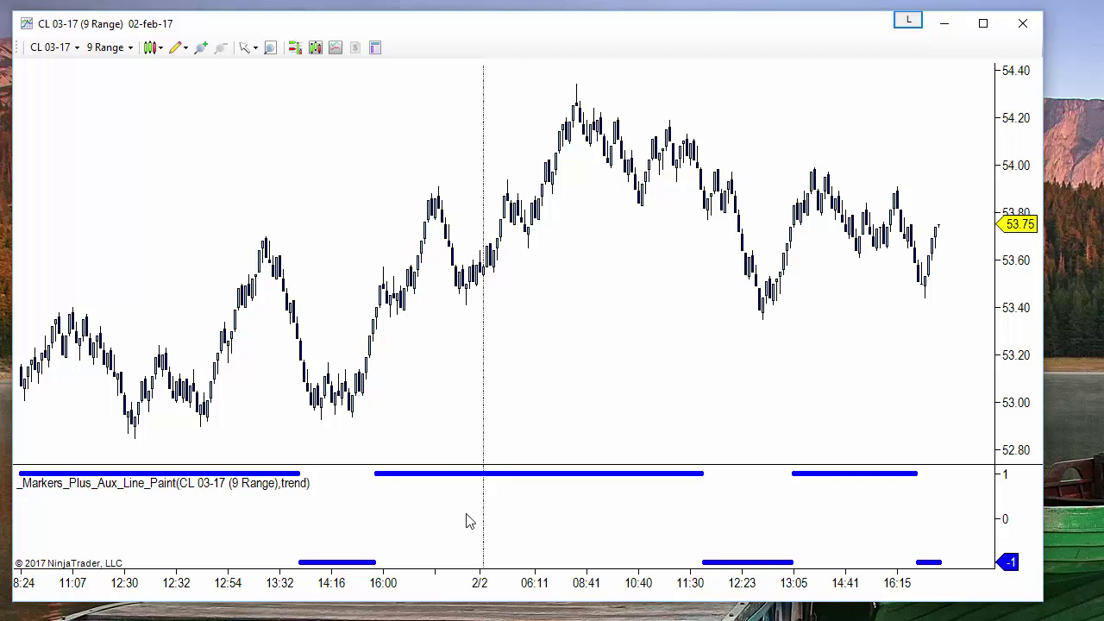
# - Add the _Markers_Plus_Aux_XO_Paint indicator to the chart that shows the painted trend line
pyautogui.rightClick(366, 141)
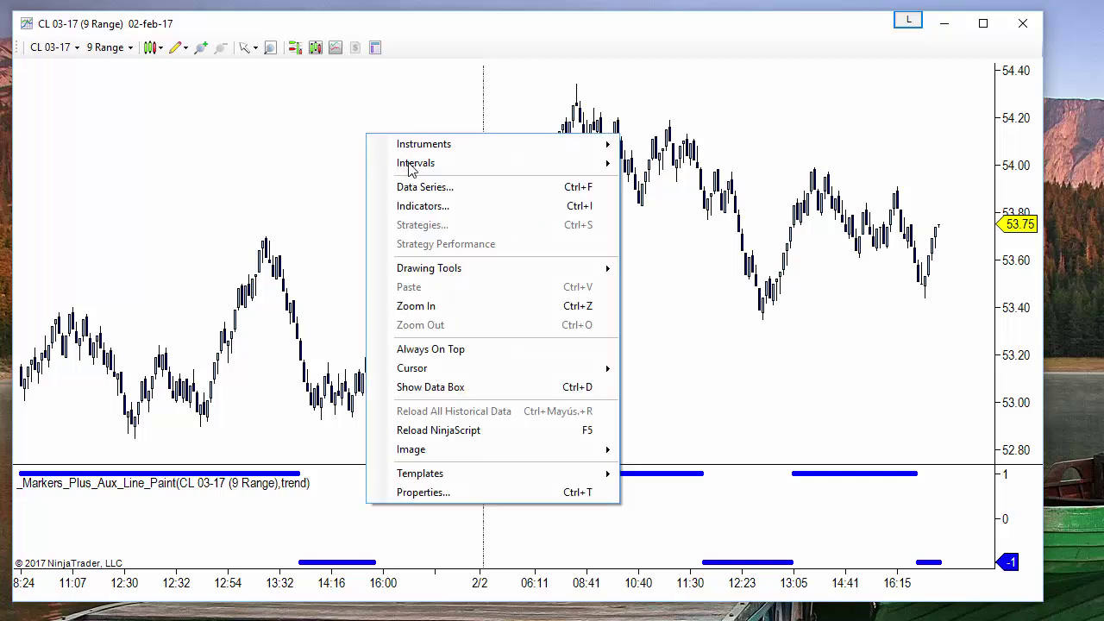
pyautogui.click(460, 213)
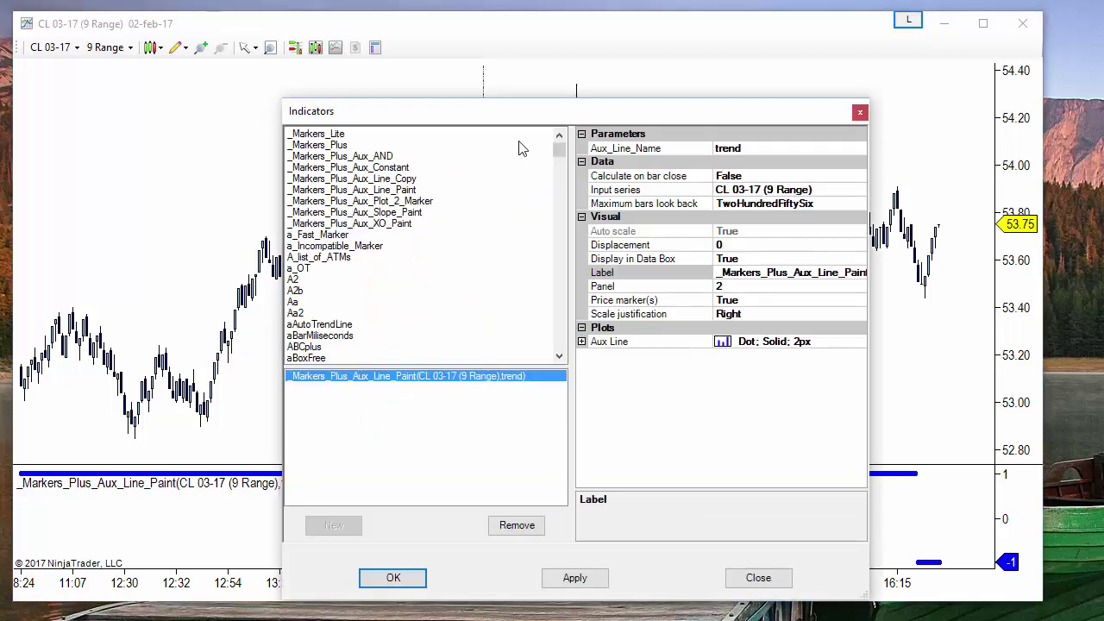
pyautogui.click(388, 225)
pyautogui.doubleClick(388, 225)
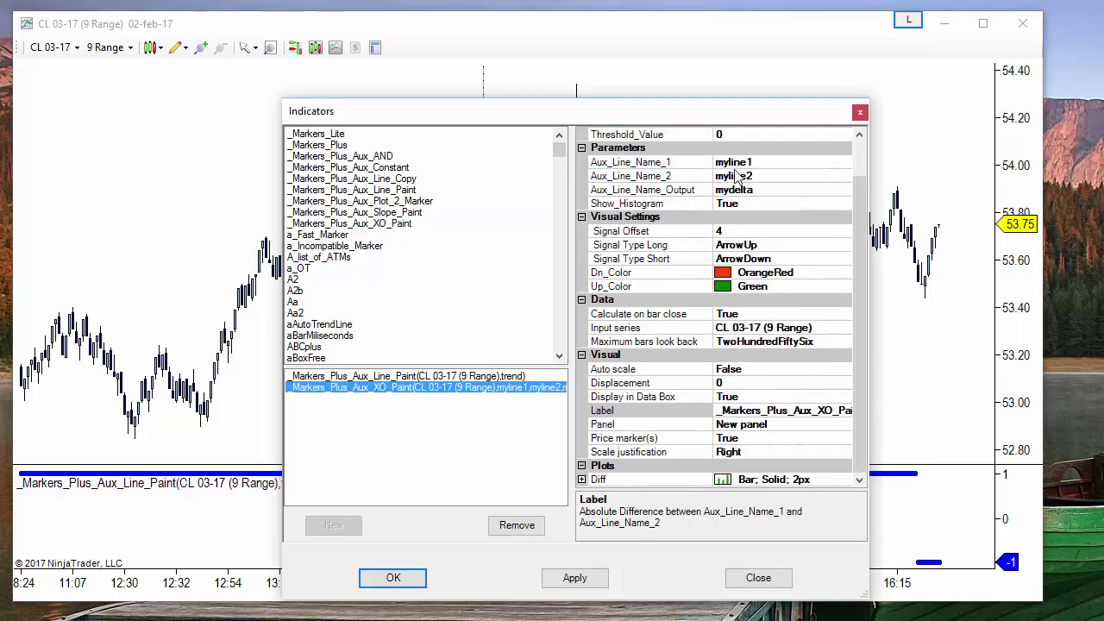
# - Set the crossover indicator's first auxiliary line to trend and the second to cero, and apply it to the chart
pyautogui.click(768, 162)
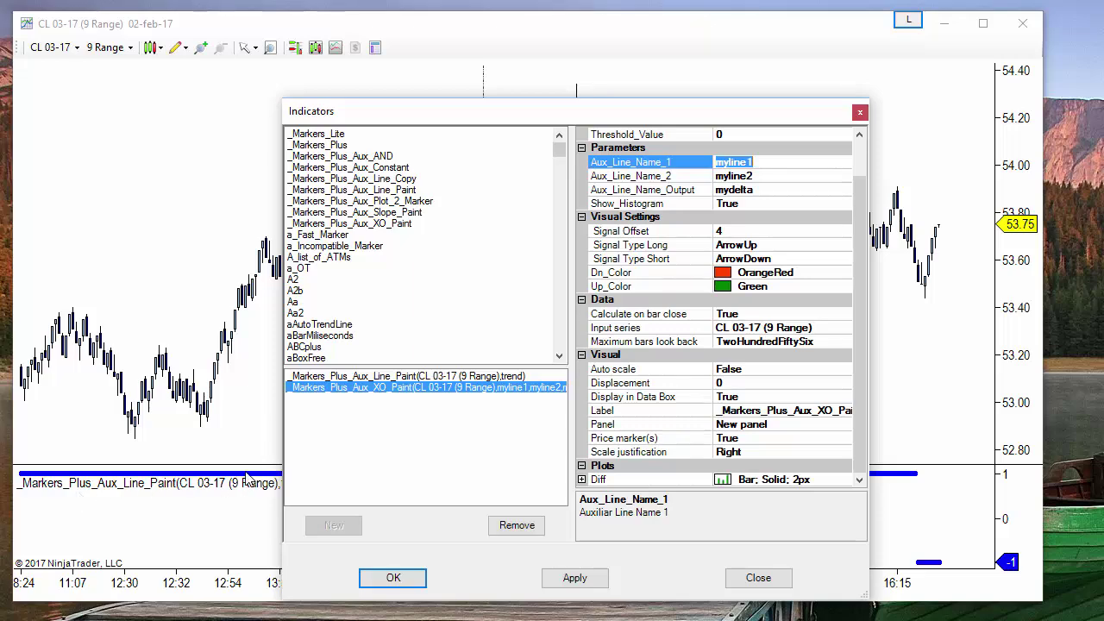
pyautogui.click(417, 377)
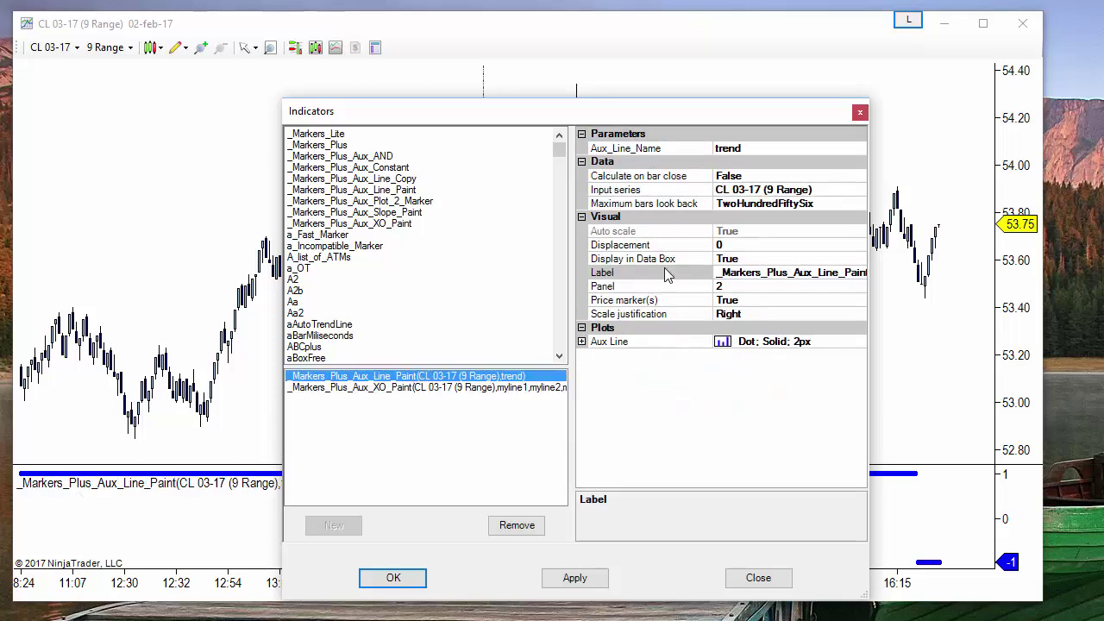
pyautogui.click(392, 388)
pyautogui.click(765, 162)
pyautogui.doubleClick(766, 162)
pyautogui.write('trend')
pyautogui.doubleClick(767, 176)
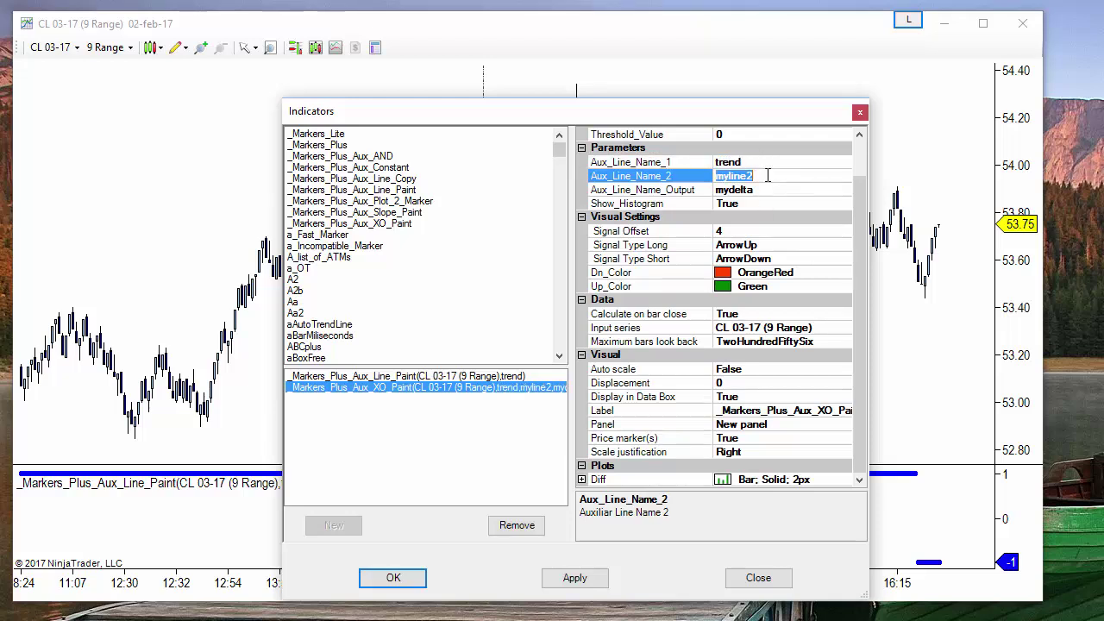
pyautogui.write('cero')
pyautogui.scroll(1, 862, 226)
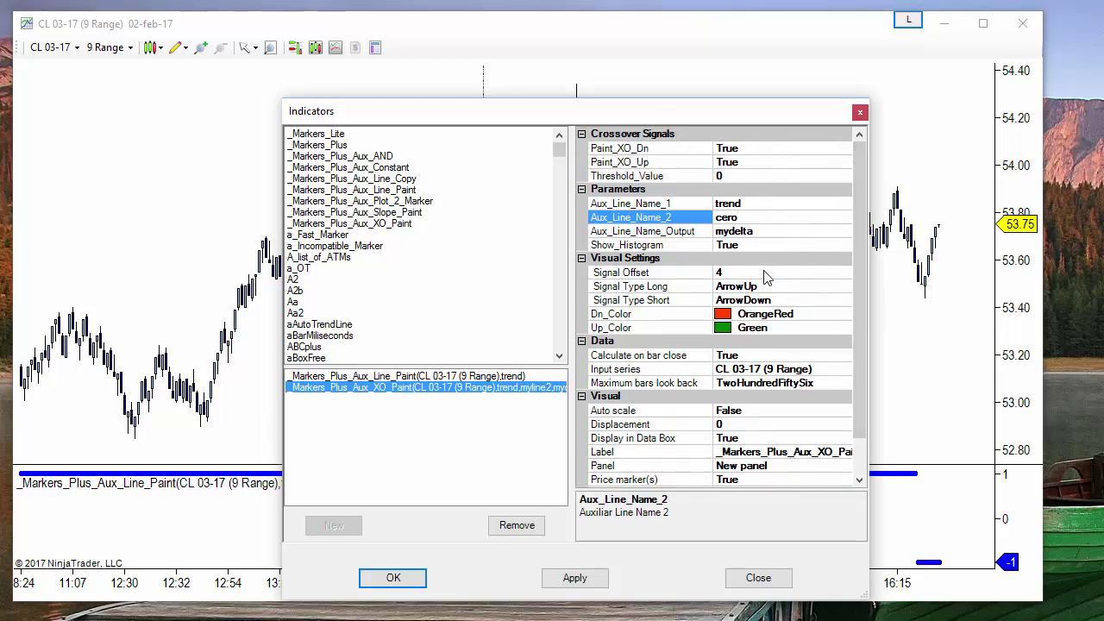
pyautogui.click(394, 578)
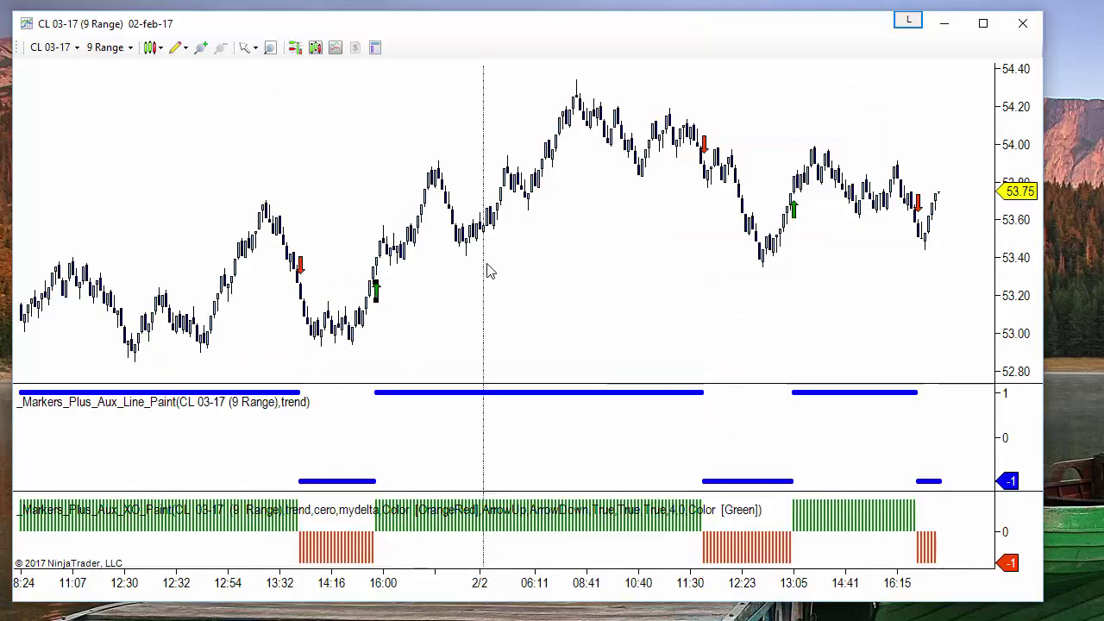
# - Delete the painted trend line from the chart and shrink the crossover histogram panel
pyautogui.click(544, 396)
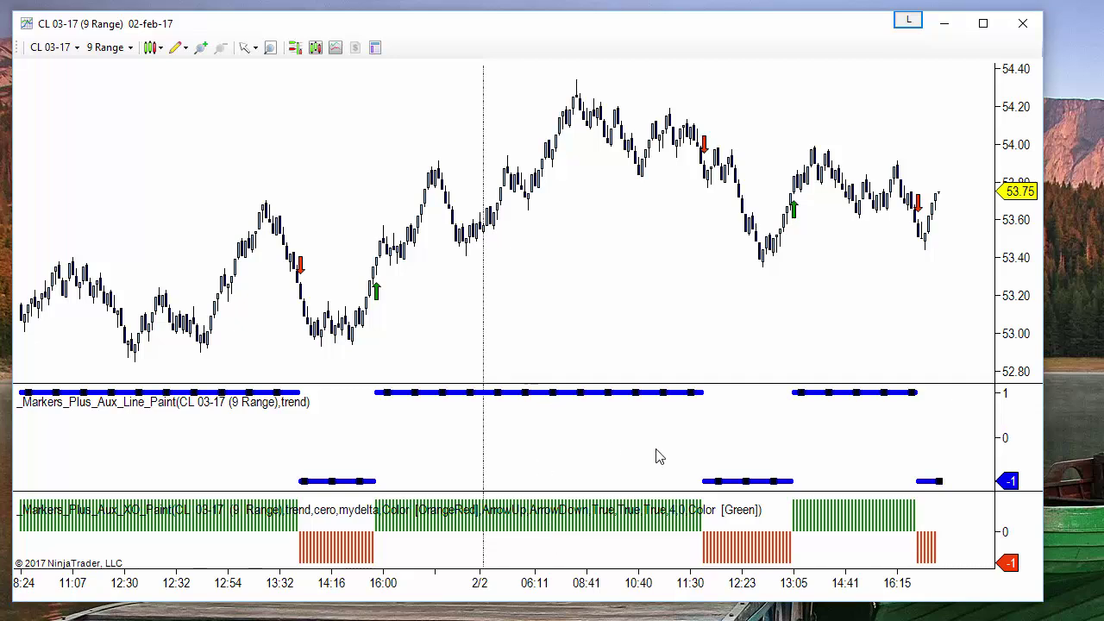
pyautogui.press('Delete')
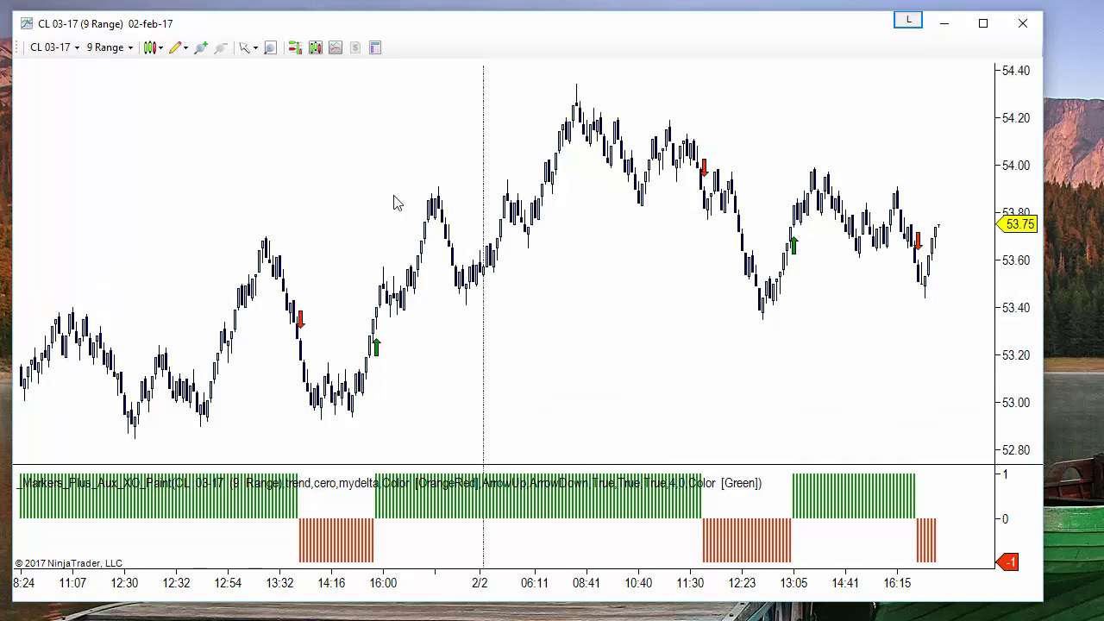
pyautogui.moveTo(467, 465); pyautogui.dragTo(467, 522)
# - Review the auxiliary line names in the _Markers_Plus_Aux_XO_Paint settings and close the Indicators dialog without changes
pyautogui.rightClick(337, 207)
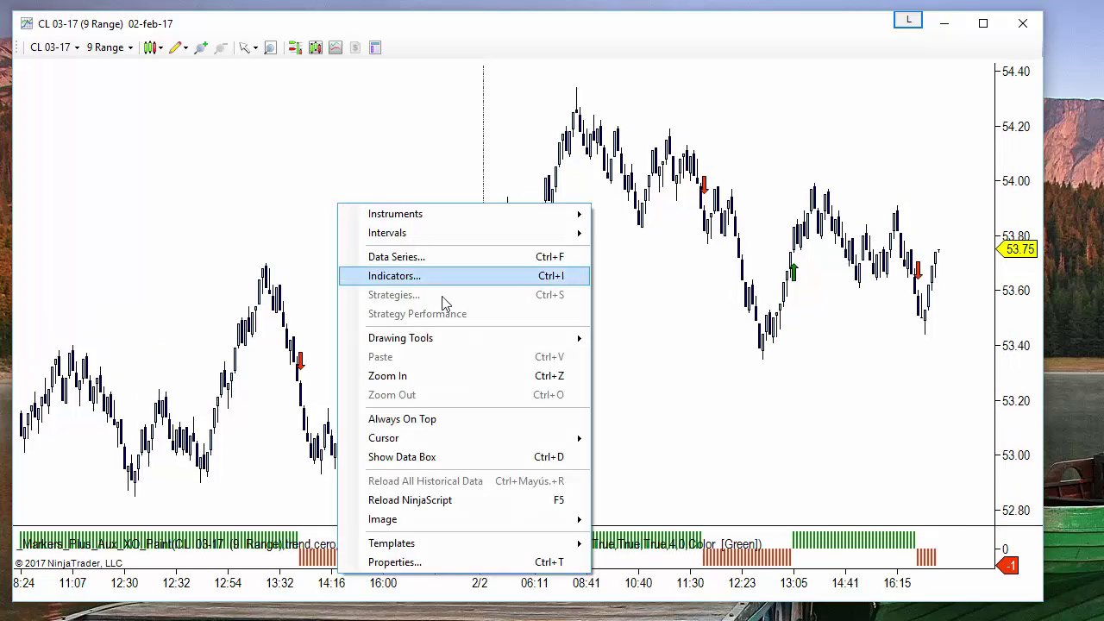
pyautogui.click(436, 279)
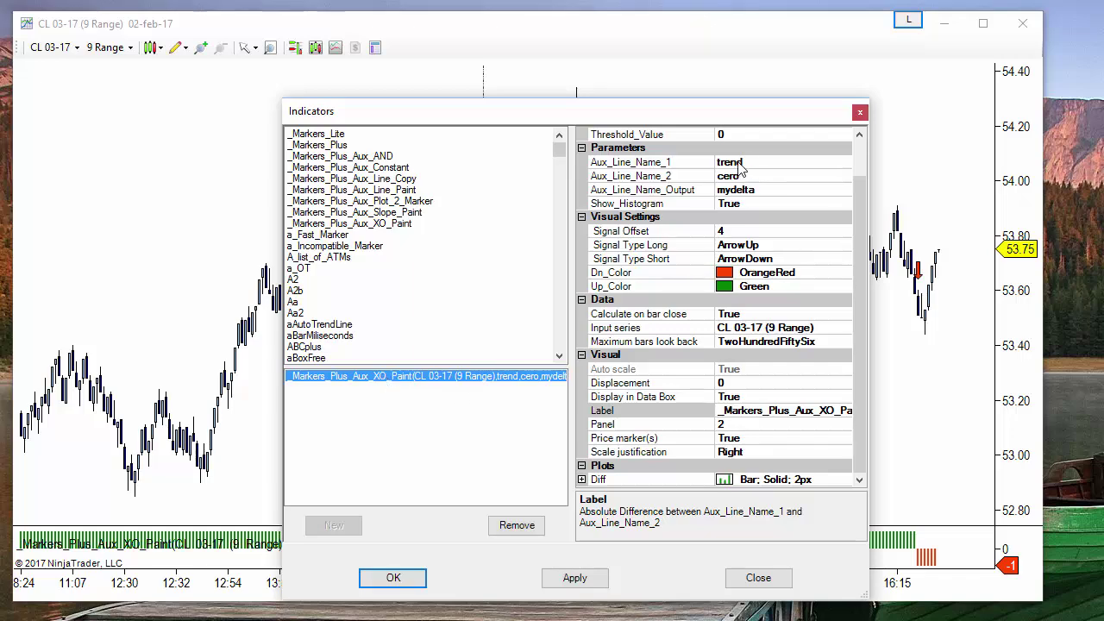
pyautogui.click(768, 579)
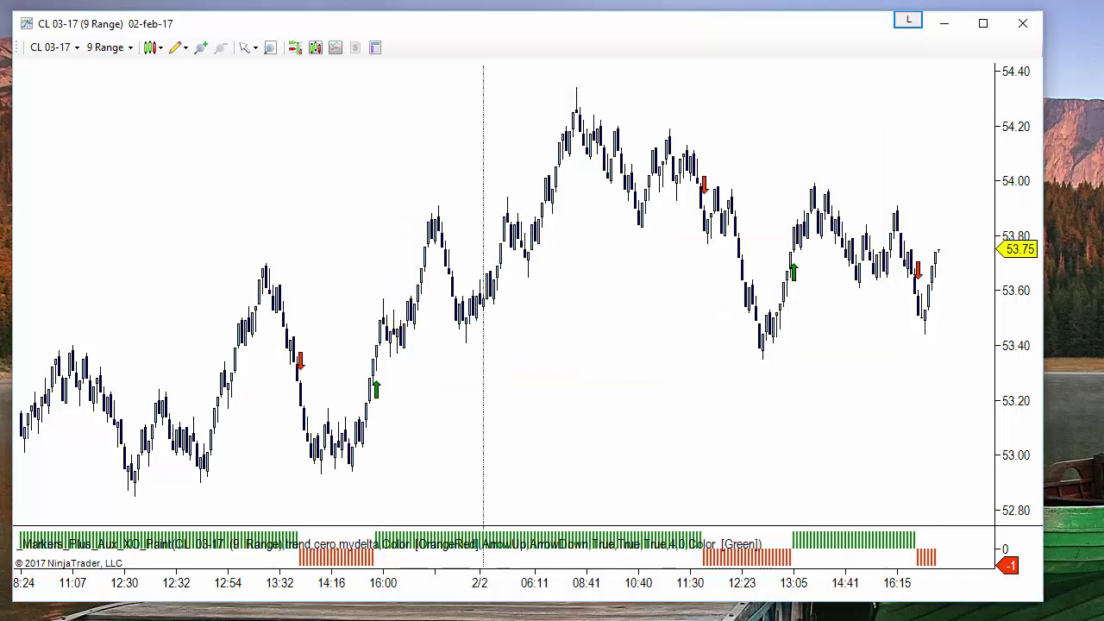
# - Bring the SuperTrend chart forward, delete its TIS_SuperTrend indicator, and move that window out of the way again
pyautogui.moveTo(1103, 293); pyautogui.dragTo(167, 50)
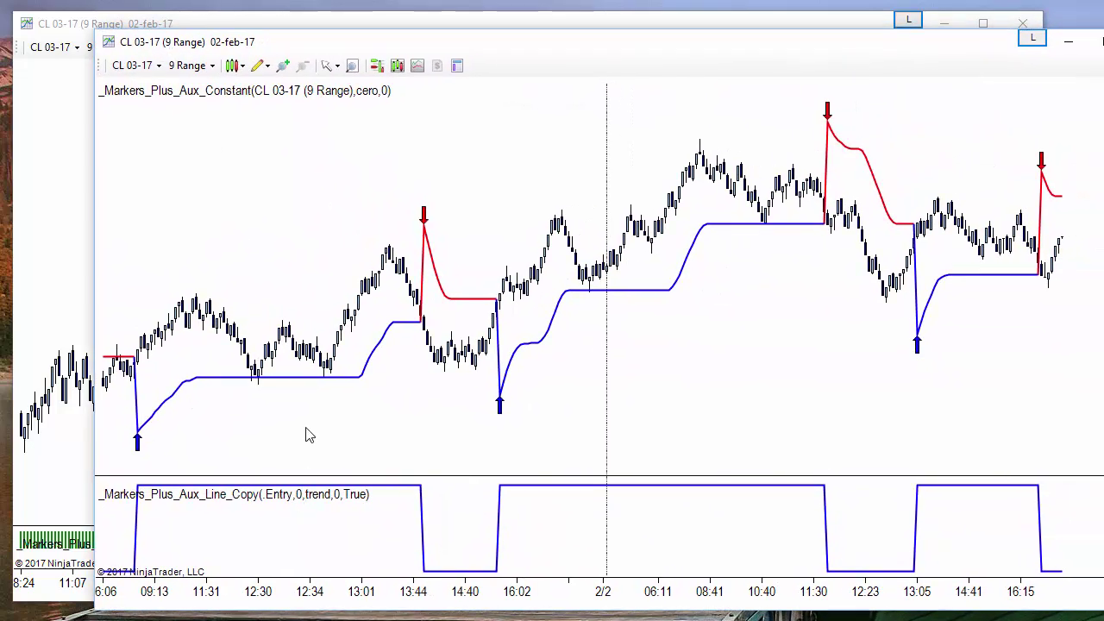
pyautogui.click(337, 378)
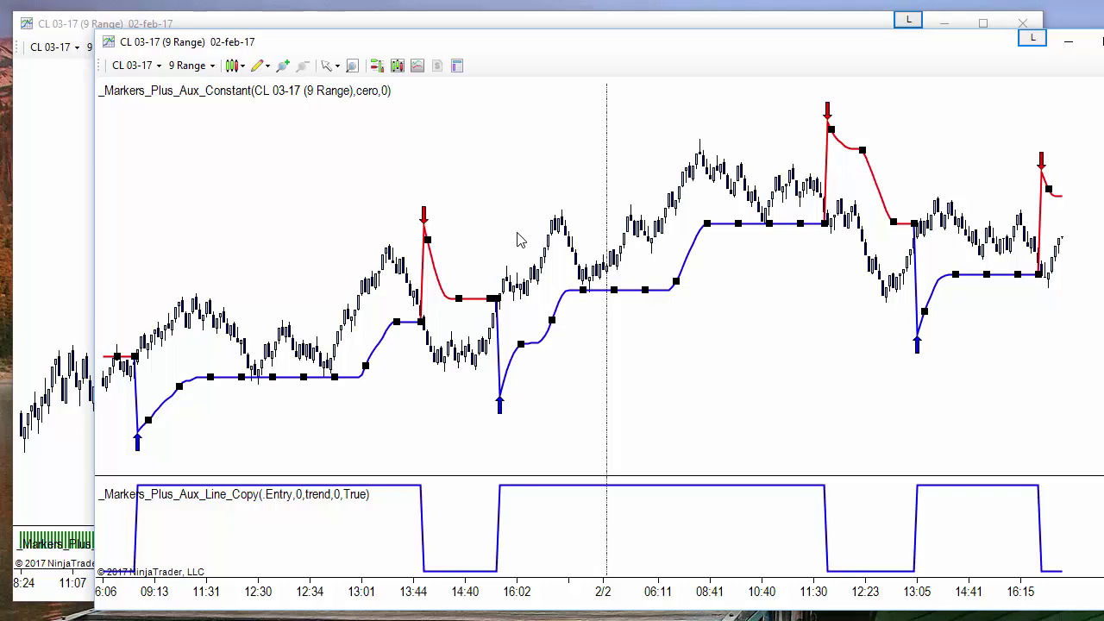
pyautogui.press('Delete')
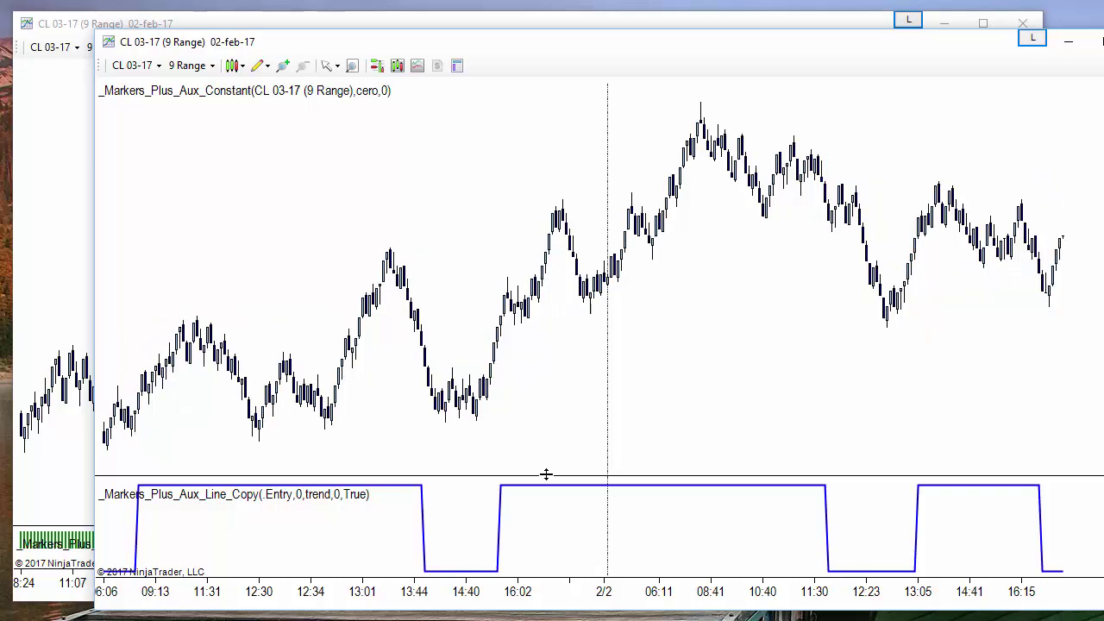
pyautogui.moveTo(163, 46); pyautogui.dragTo(1102, 87)
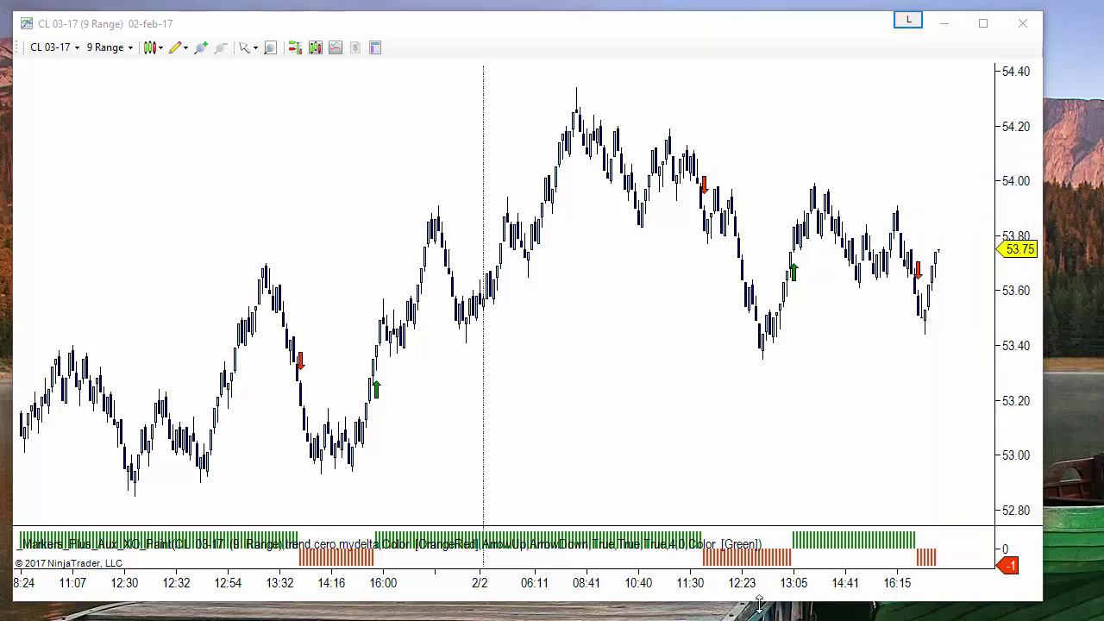
# - Widen the bar spacing on the signal chart's time axis and enlarge the crossover histogram panel
pyautogui.moveTo(754, 589); pyautogui.dragTo(655, 579)
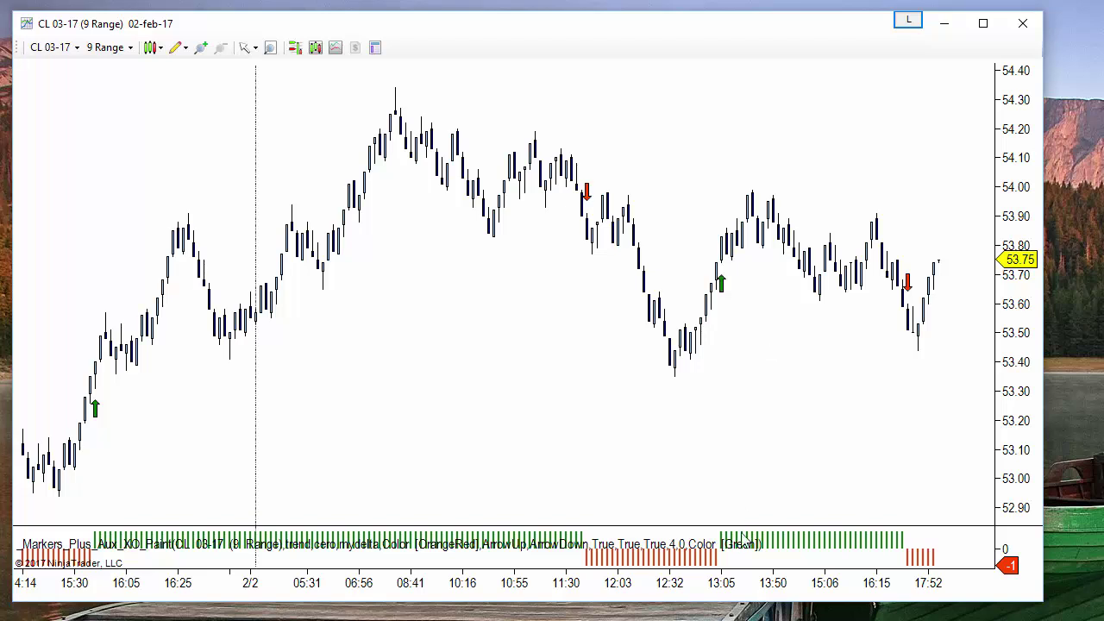
pyautogui.moveTo(741, 528); pyautogui.dragTo(744, 466)
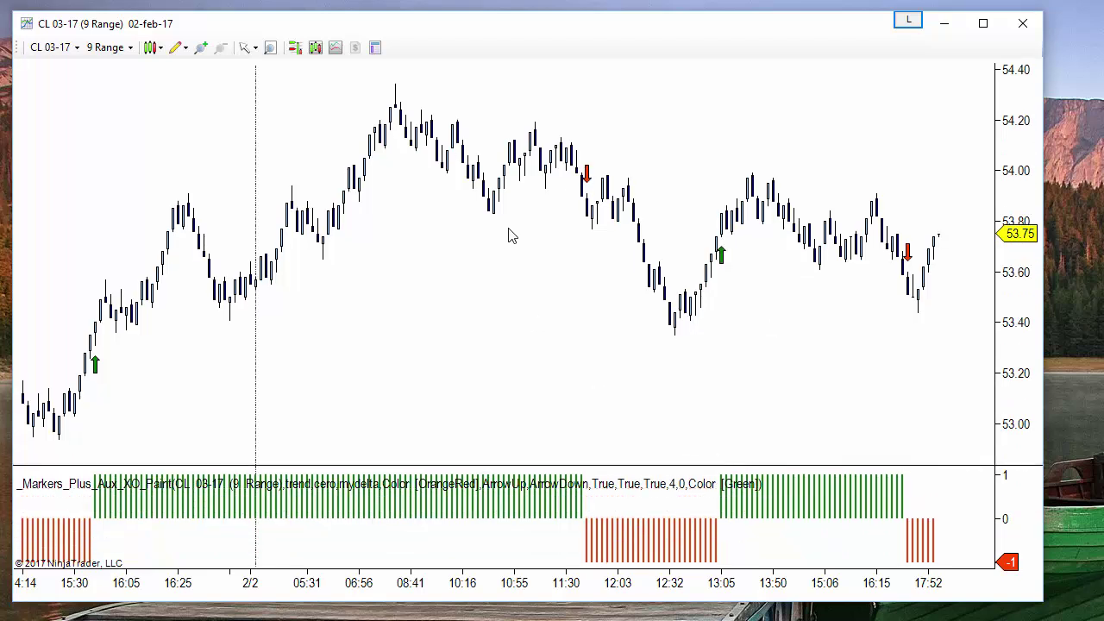